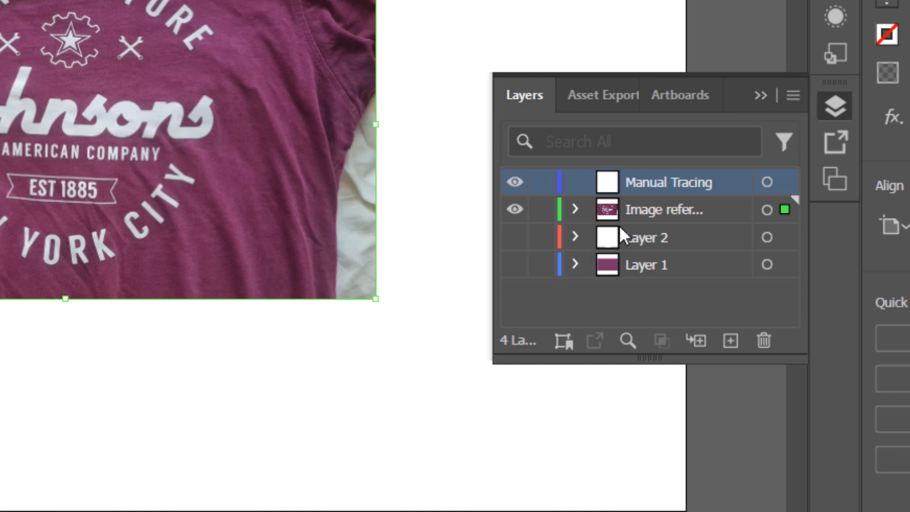
Set the image reference layer's artwork opacity to 60%
click(630, 208)
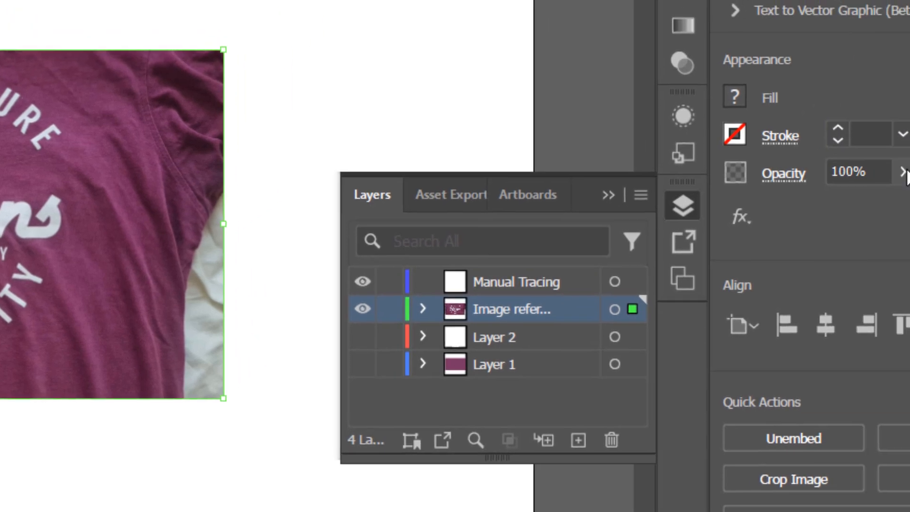
click(897, 177)
drag(883, 211, 844, 209)
text(60)
key(Return)
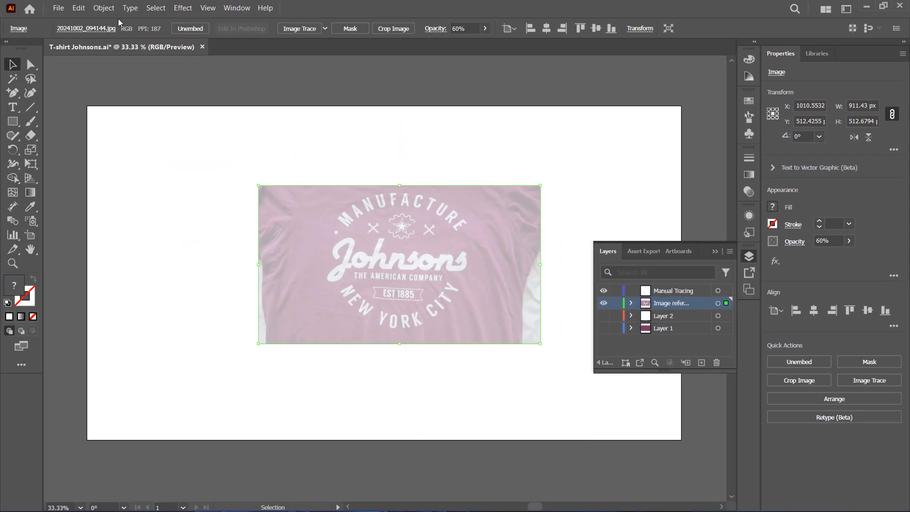
Lock the selected reference image
click(104, 8)
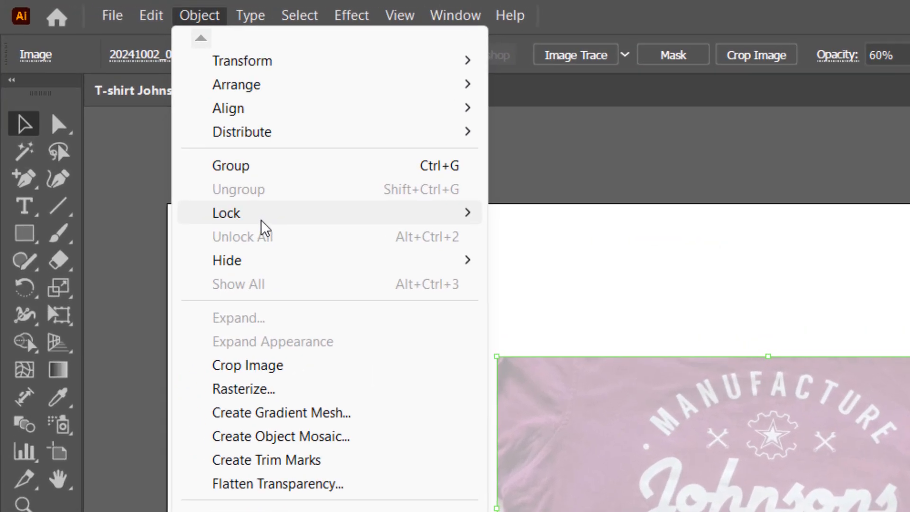
mouse_move(162, 114)
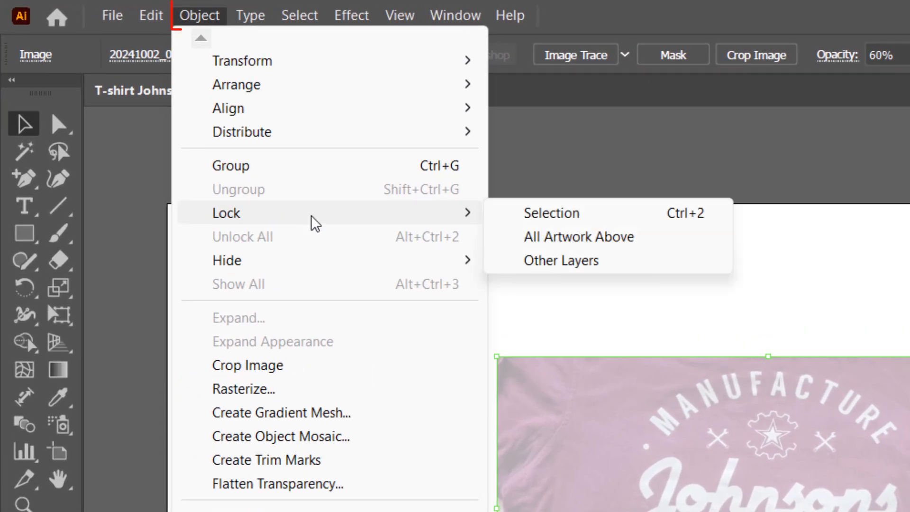
click(656, 216)
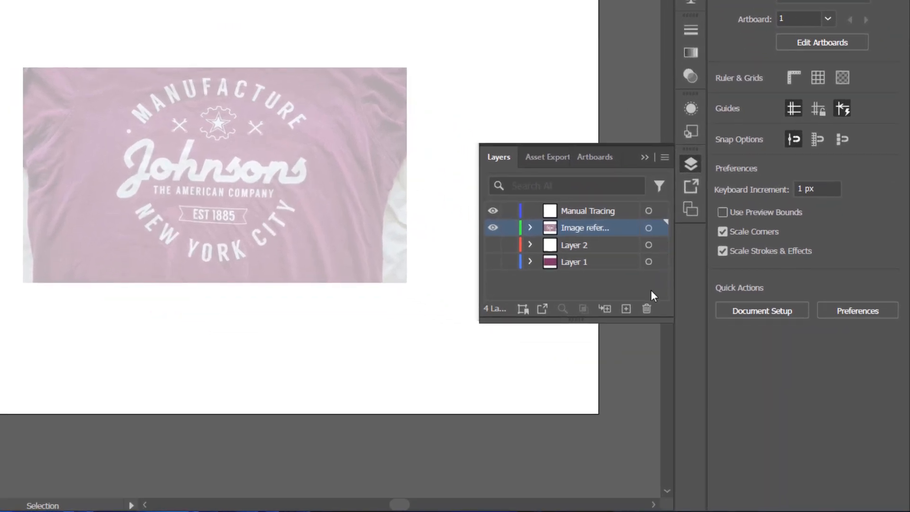
On the Manual Tracing layer, create a point text object near the MANUFACTURE lettering with the Type Tool
click(595, 211)
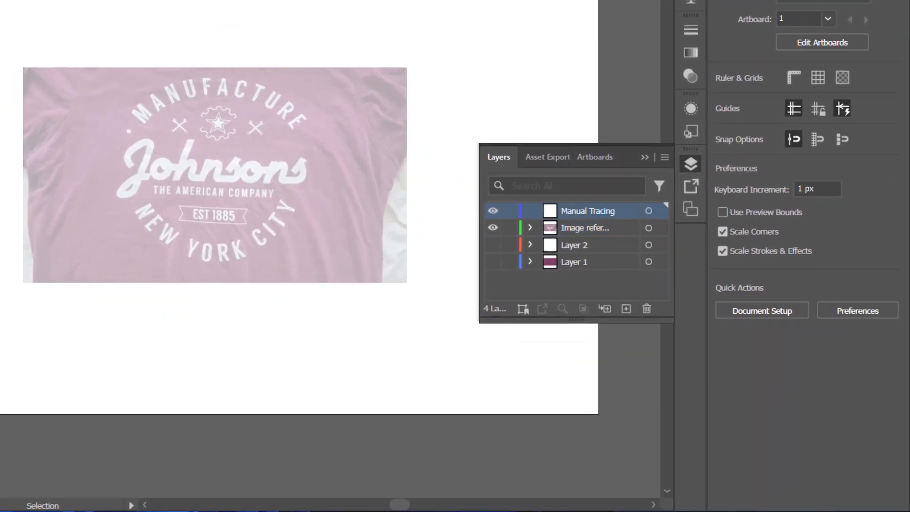
key(z)
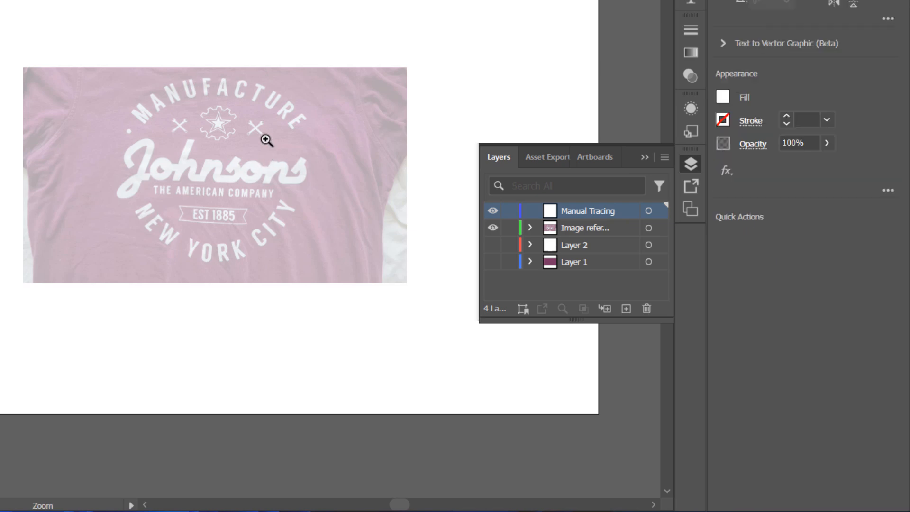
drag(266, 141, 419, 411)
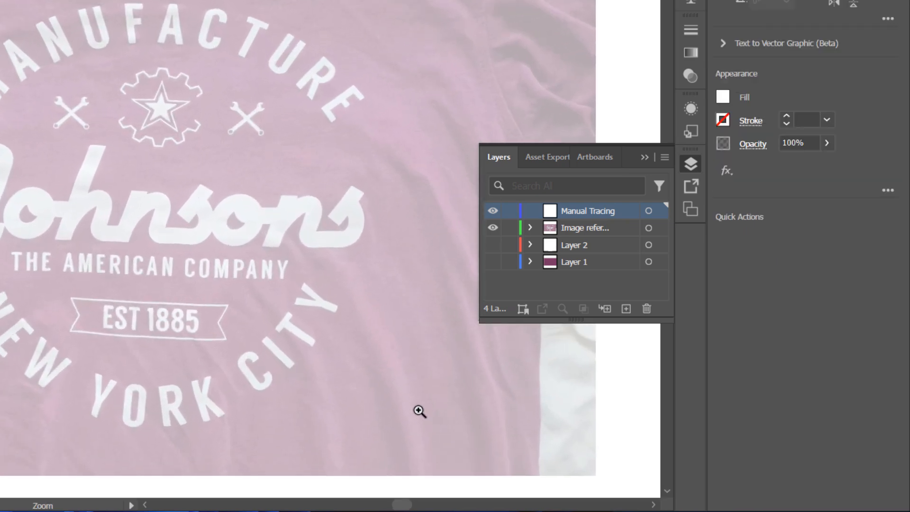
drag(144, 189, 199, 266)
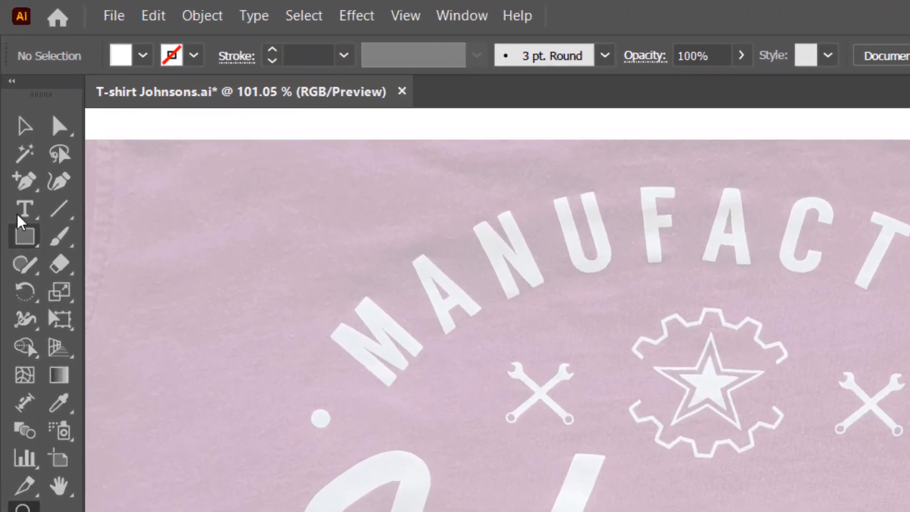
click(18, 223)
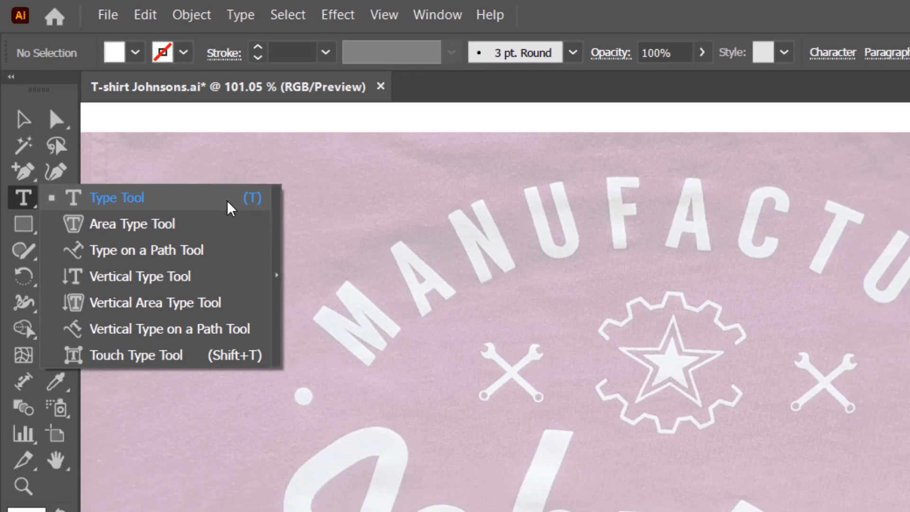
click(249, 220)
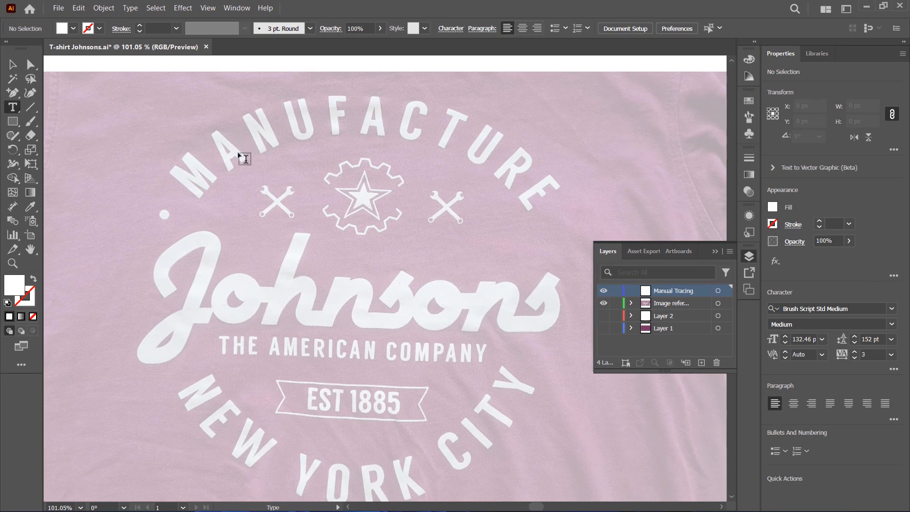
click(206, 185)
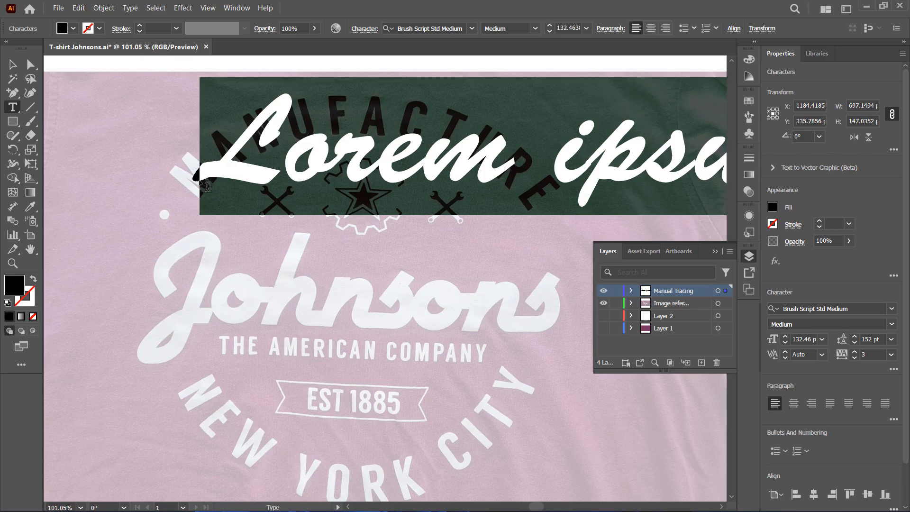
Set the text's font to Roboto Condensed Bold
click(838, 309)
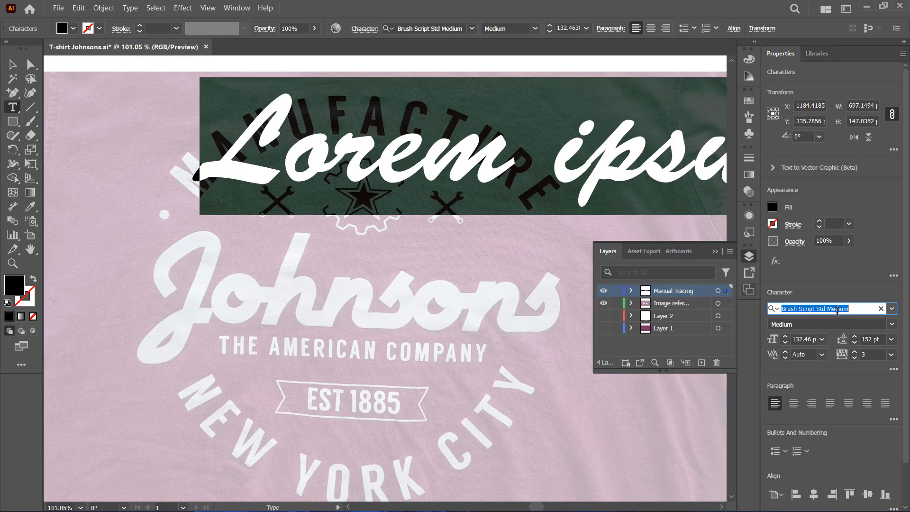
text(roboto)
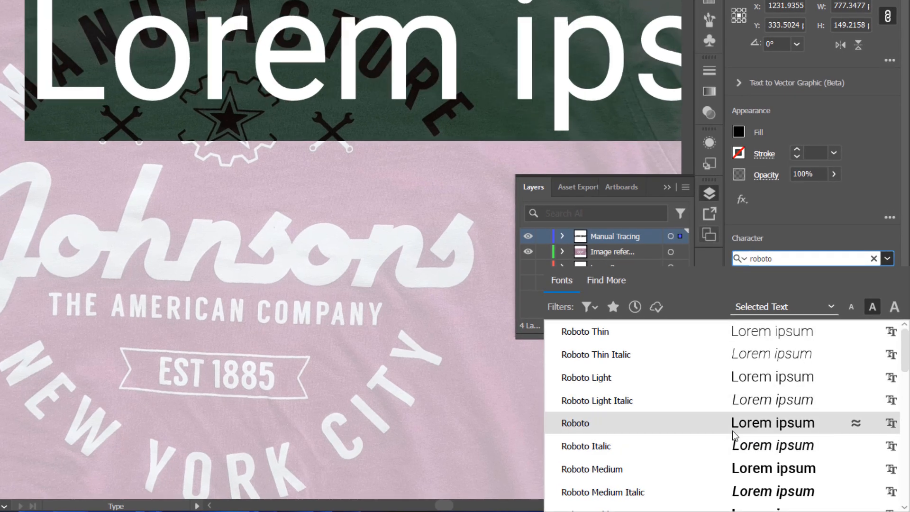
click(734, 431)
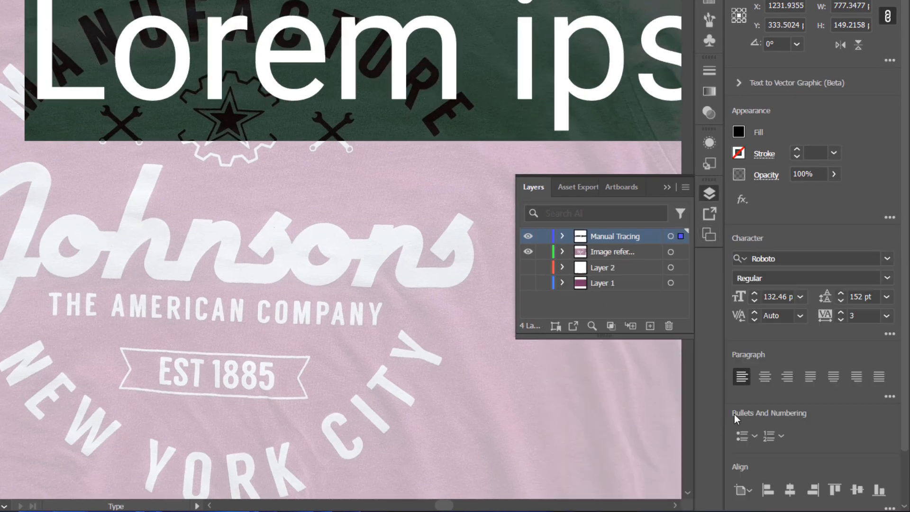
click(814, 258)
click(798, 258)
text(c)
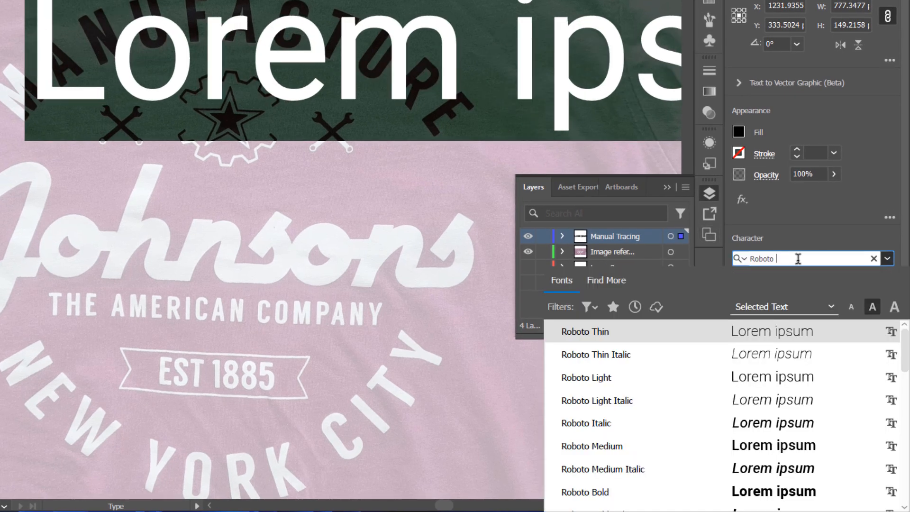
text(on)
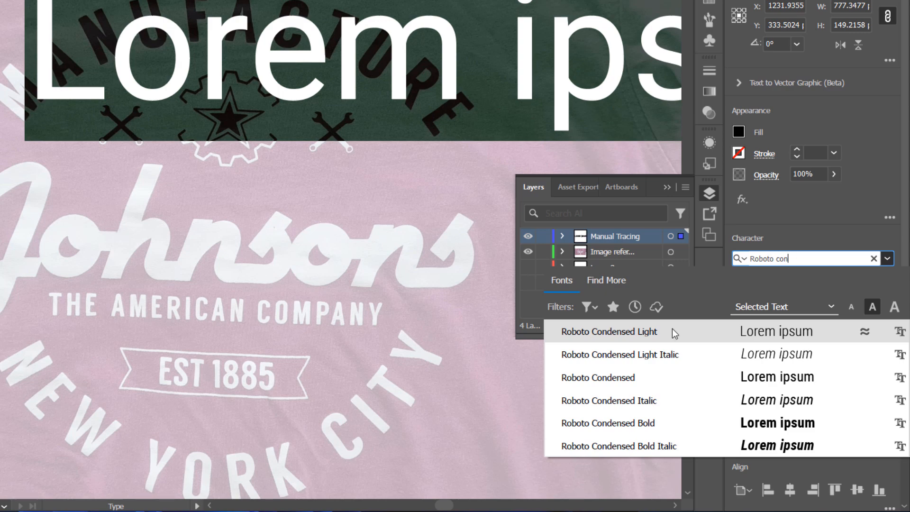
click(629, 417)
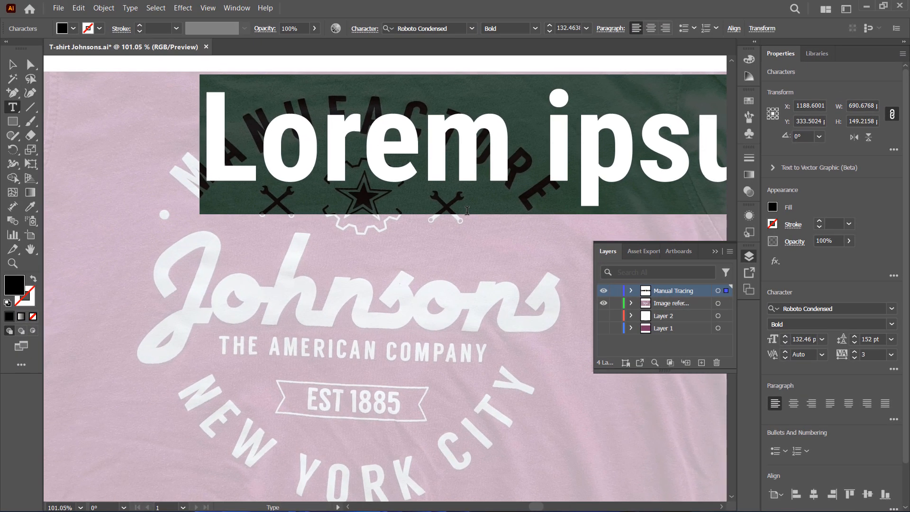
Type the word "Manufacture" as the text content
text(Man)
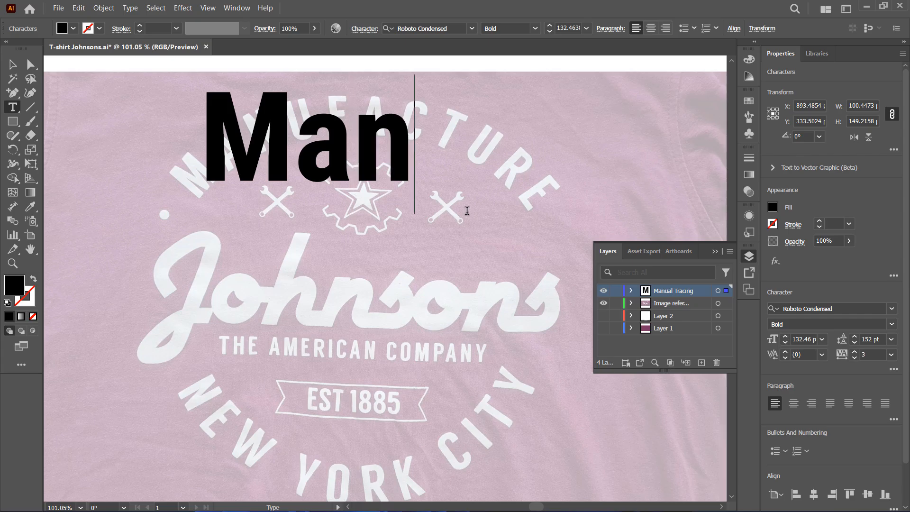
text(ufactu)
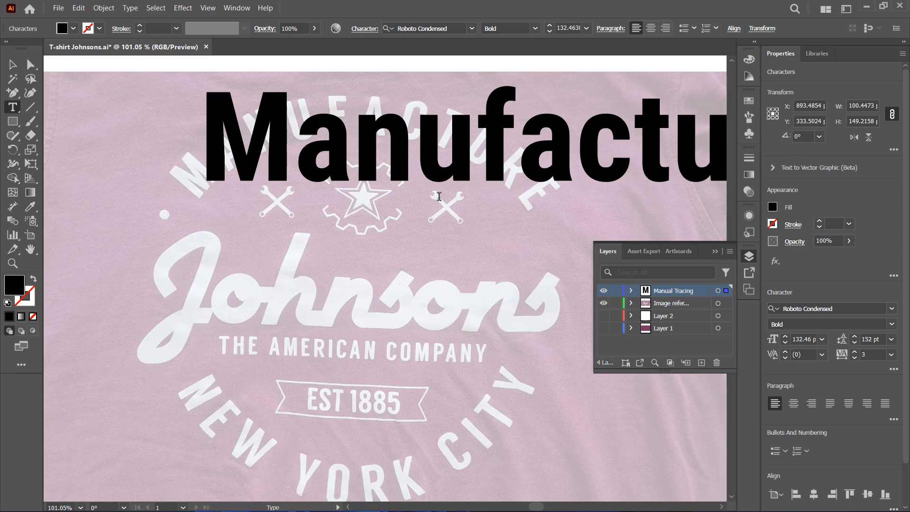
Scale the Manufacture text down proportionally to about 73 pt and center it over the gear icon
click(14, 265)
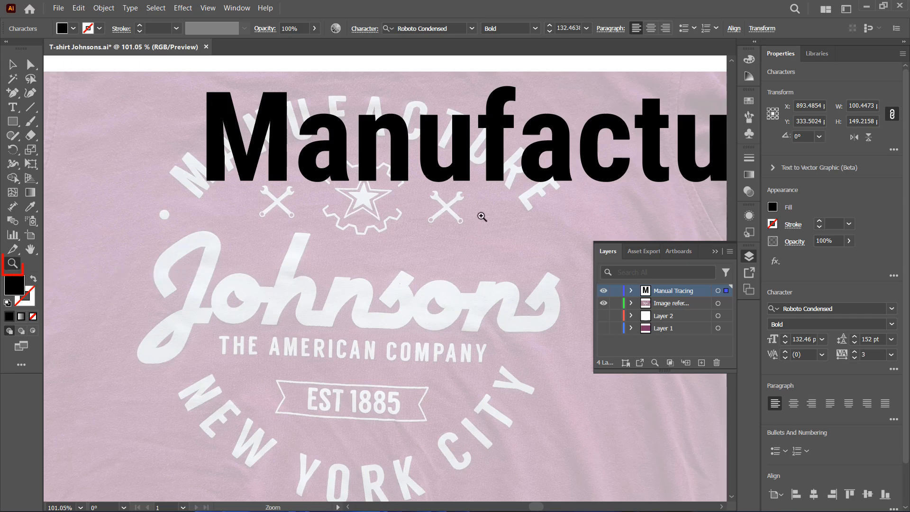
drag(517, 221, 483, 246)
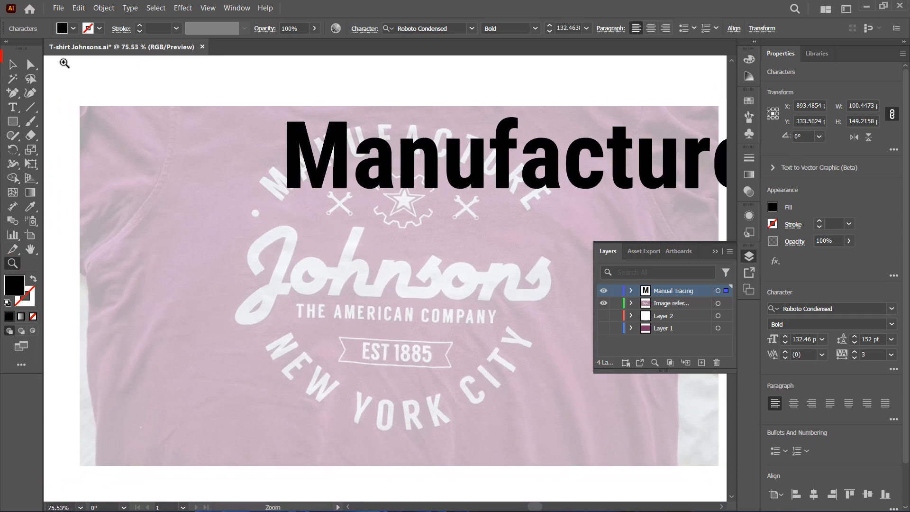
click(14, 65)
drag(493, 142, 468, 163)
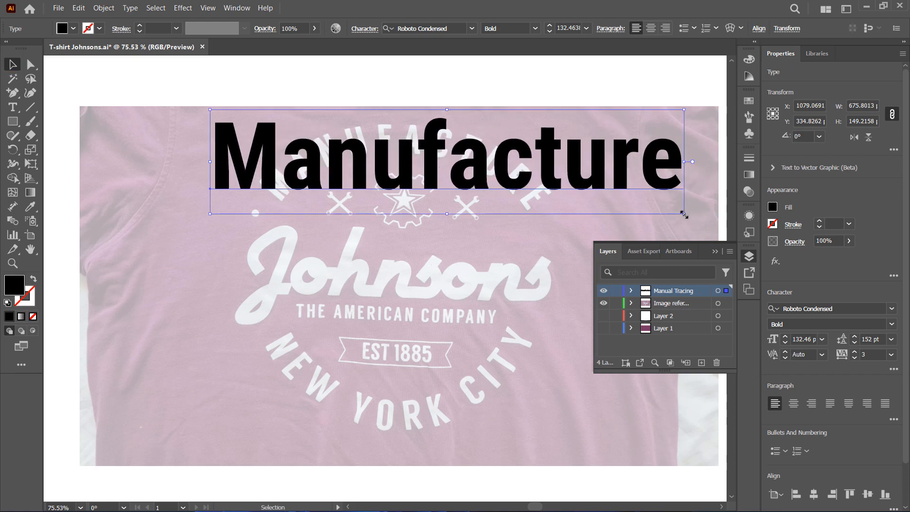
drag(685, 214, 480, 172)
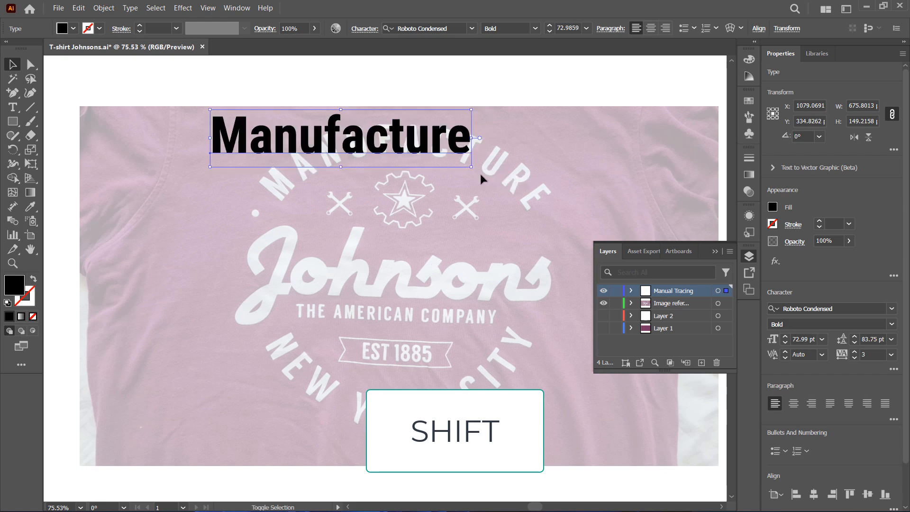
click(715, 251)
drag(364, 142, 422, 179)
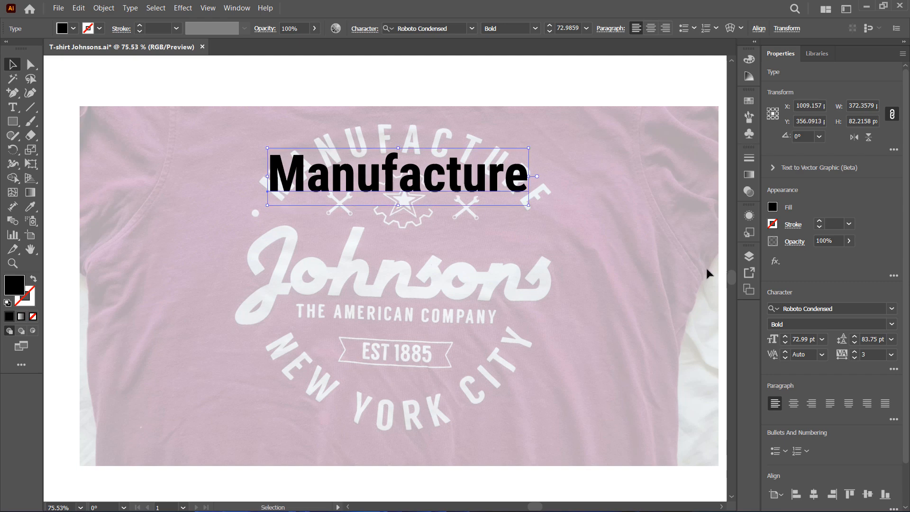
Apply All Caps to the text and scale it down to about 56 pt
click(894, 370)
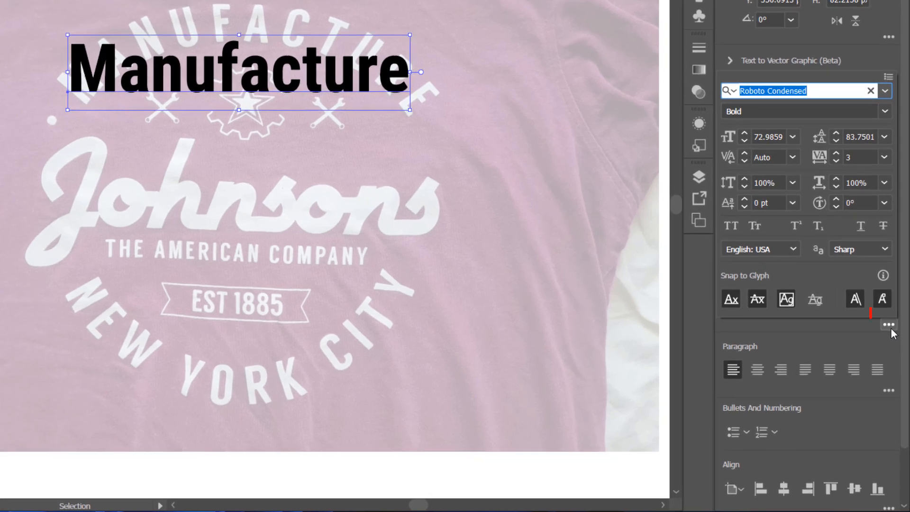
click(731, 231)
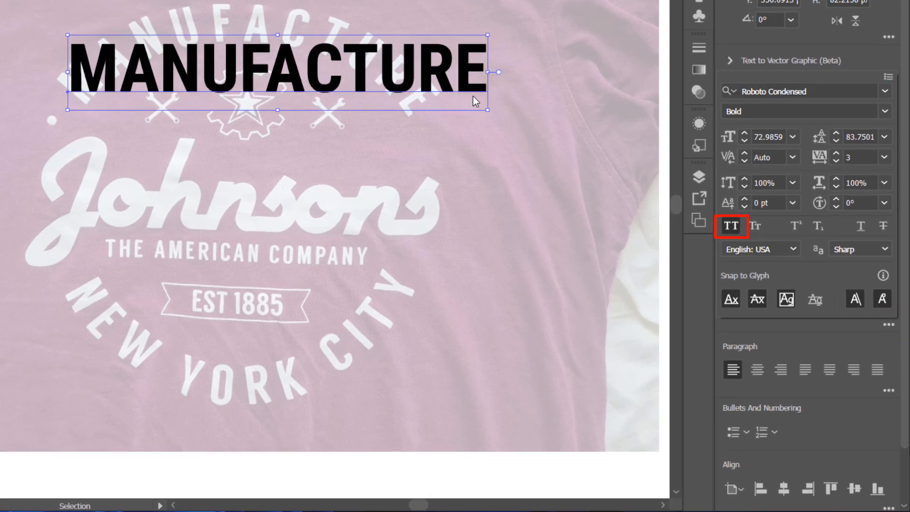
click(488, 111)
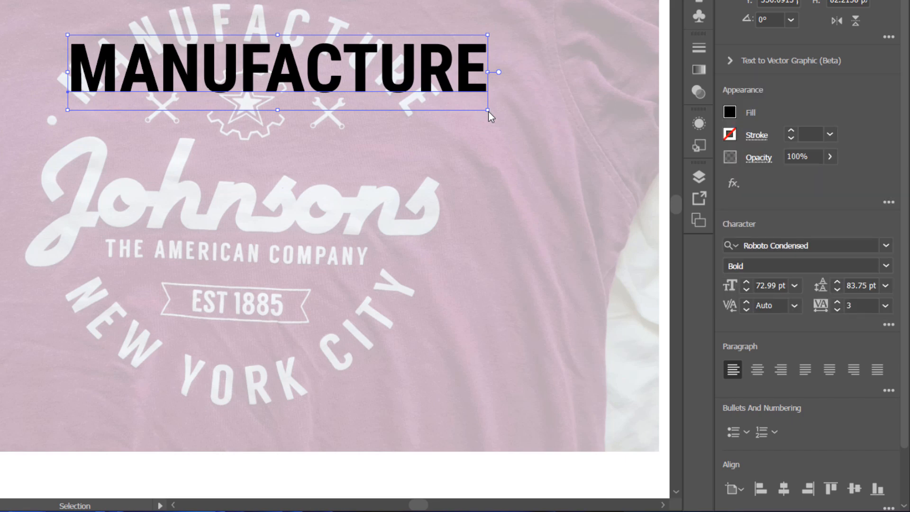
drag(490, 114, 396, 95)
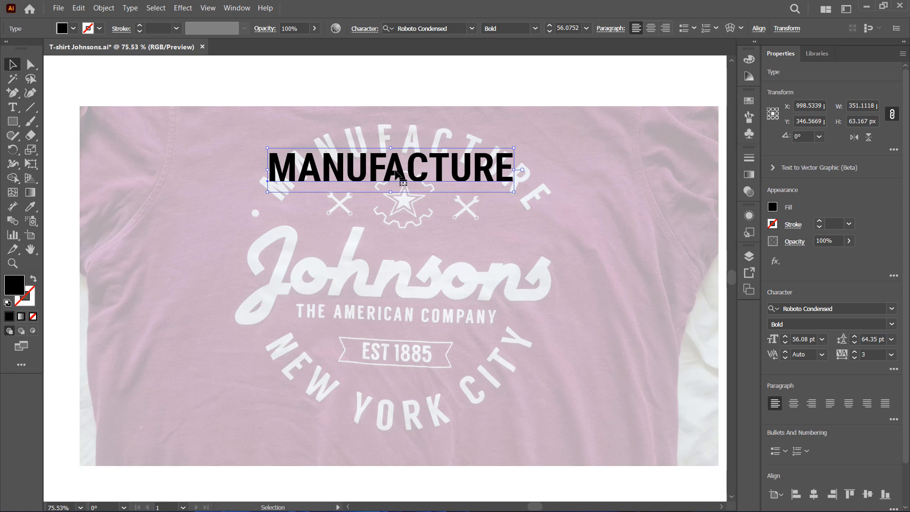
drag(396, 174, 400, 175)
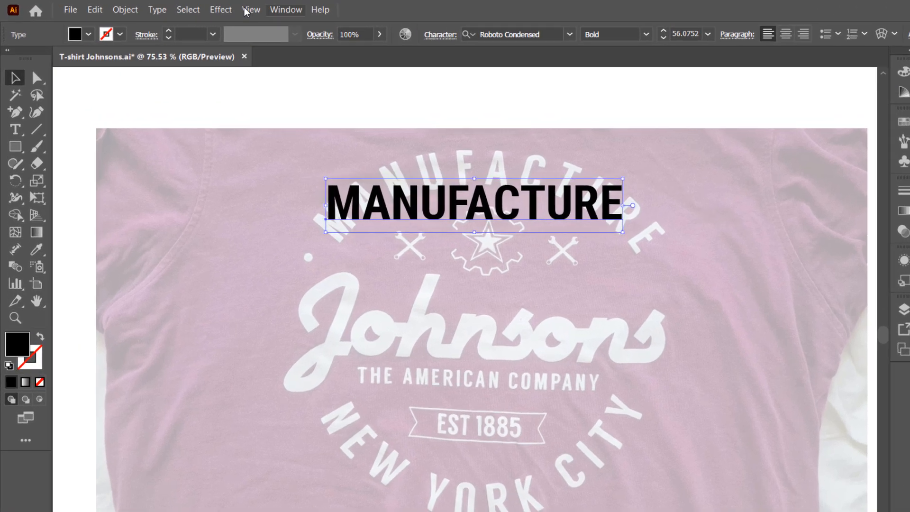
Apply an Arc warp effect with 65% horizontal bend and position the arched text over the reference lettering
click(183, 8)
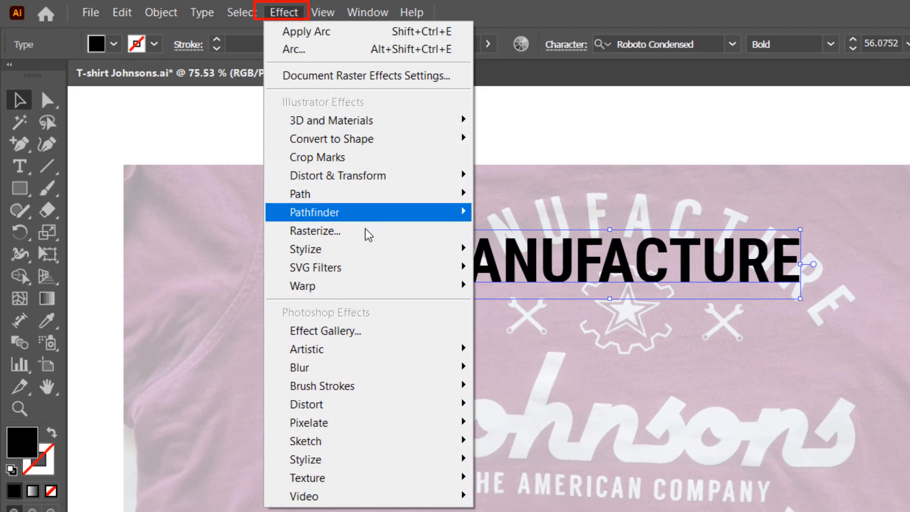
mouse_move(379, 287)
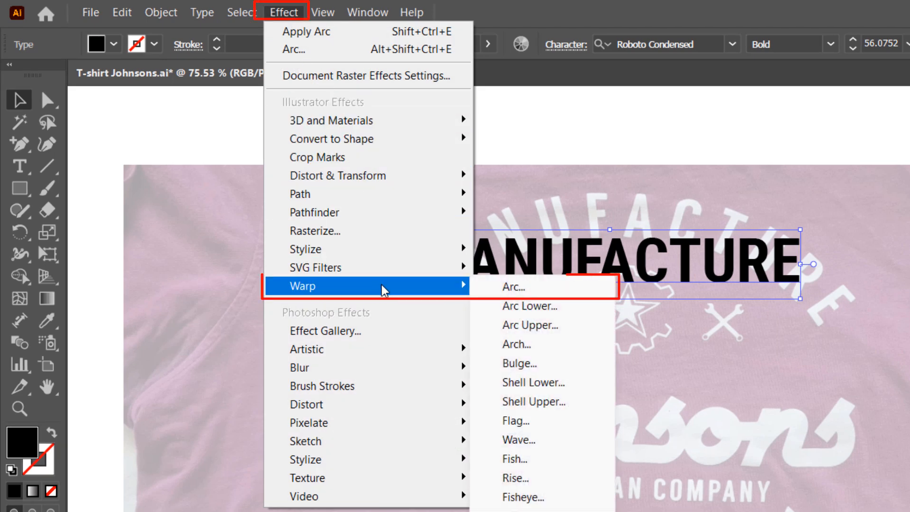
click(577, 293)
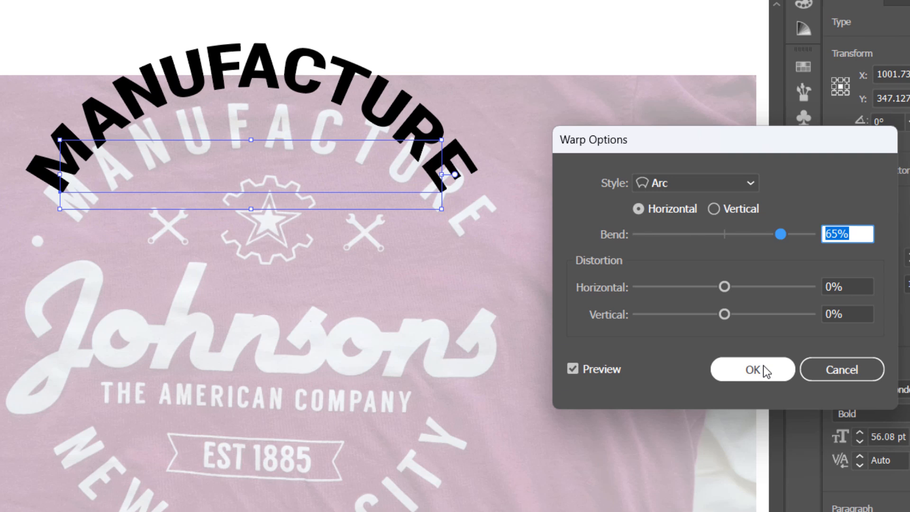
click(750, 185)
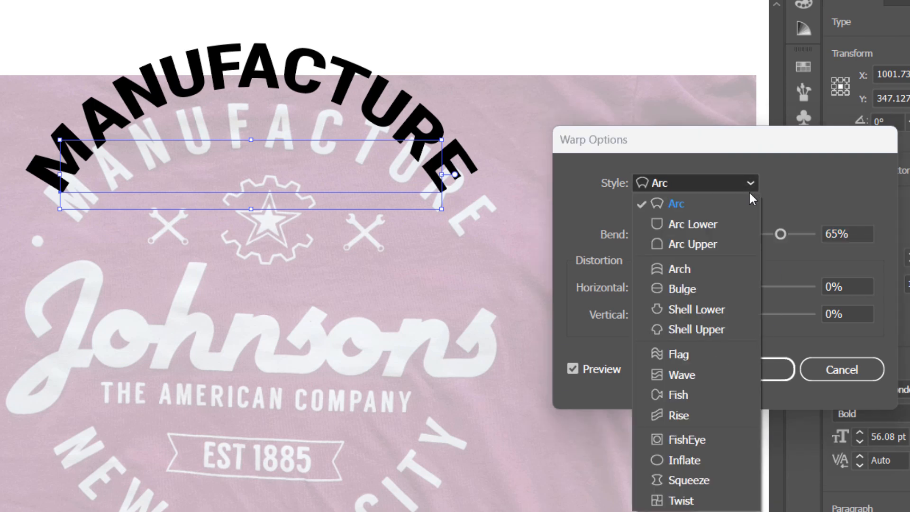
click(719, 209)
click(767, 366)
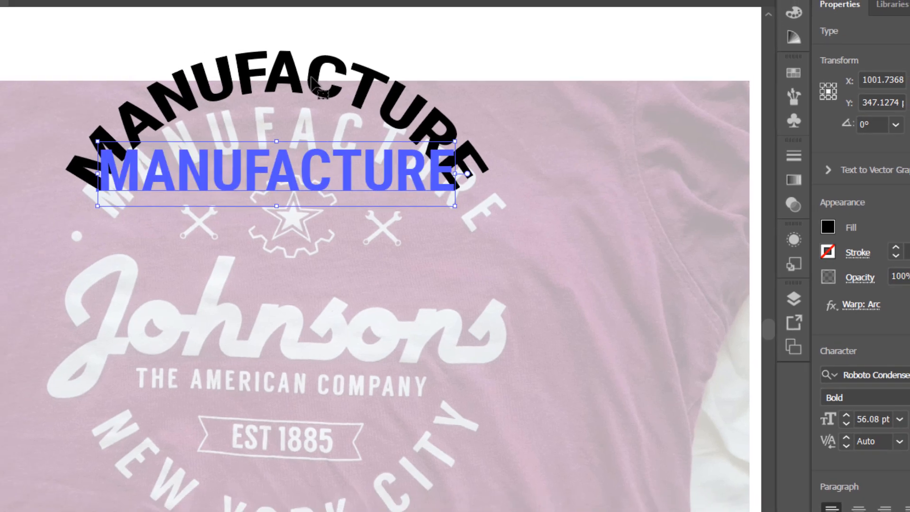
drag(287, 74, 302, 105)
drag(426, 126, 426, 132)
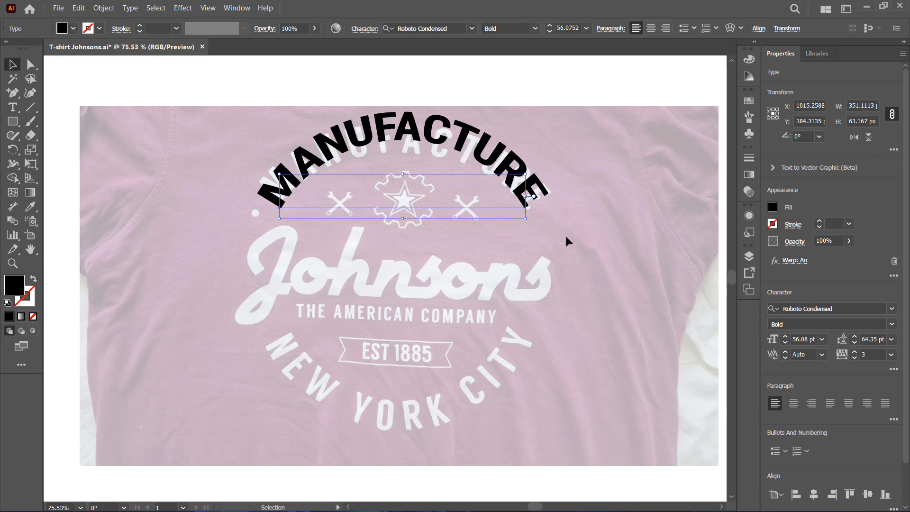
Create a new point text line reading "NEW YORK CITY"
key(t)
click(275, 351)
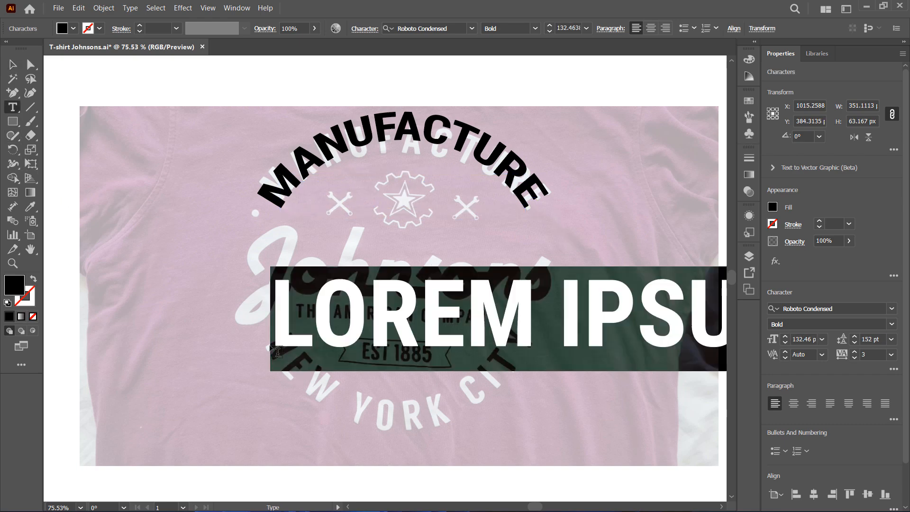
text(NEW YORK C)
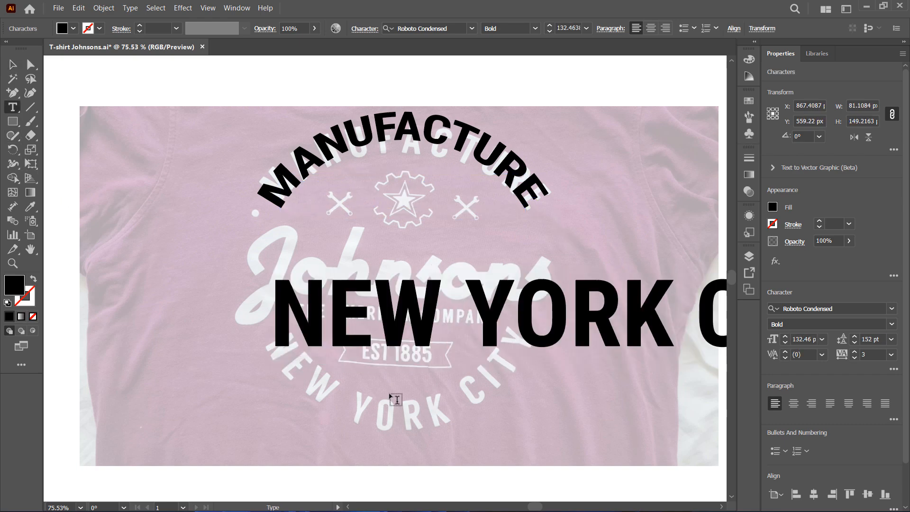
Scale the NEW YORK CITY text down to about 55 pt and place it over the lower reference lettering
click(13, 65)
key(z)
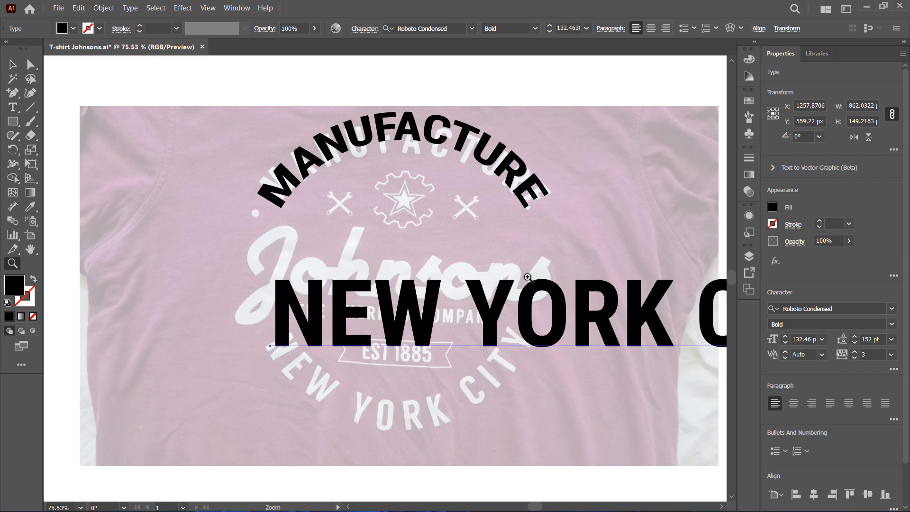
drag(547, 269, 427, 261)
key(v)
drag(707, 315, 536, 283)
key(z)
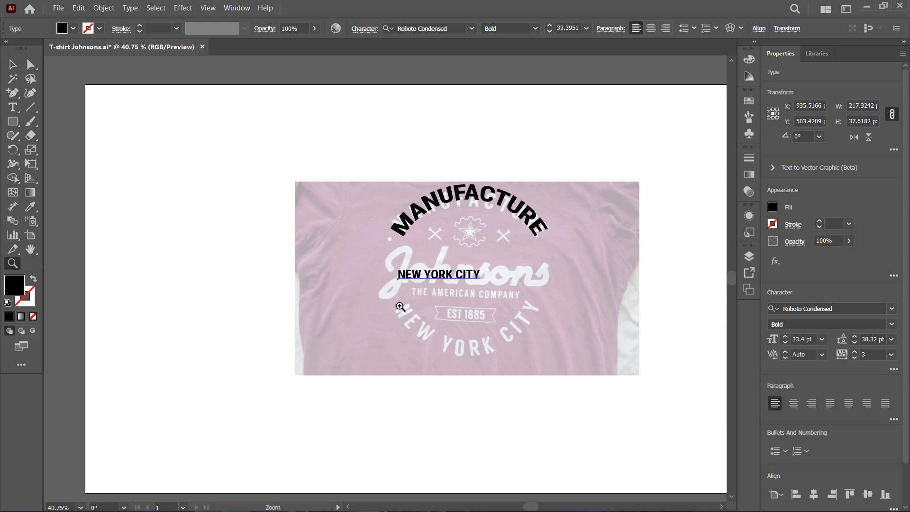
drag(474, 302, 592, 323)
key(v)
drag(386, 235, 387, 329)
drag(498, 351, 620, 396)
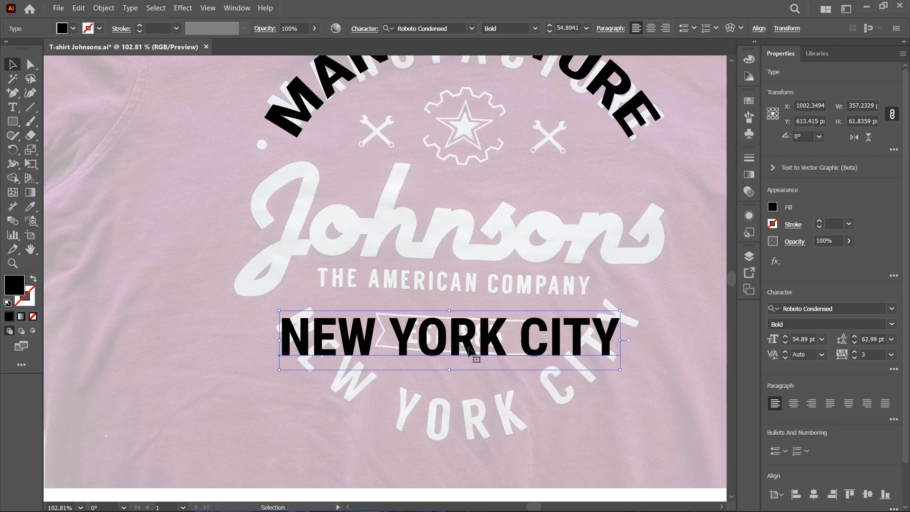
Apply an Arc warp with -65% horizontal bend to NEW YORK CITY and align it with the reference arc
click(185, 9)
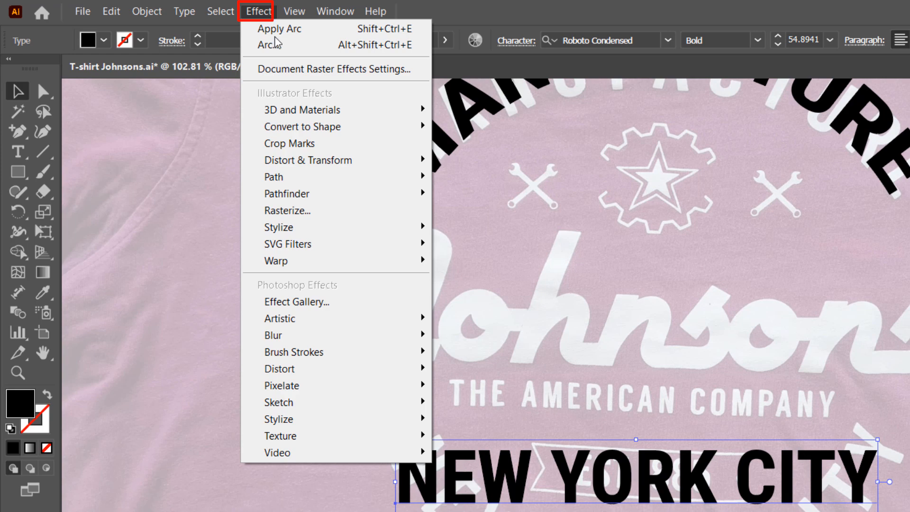
mouse_move(336, 266)
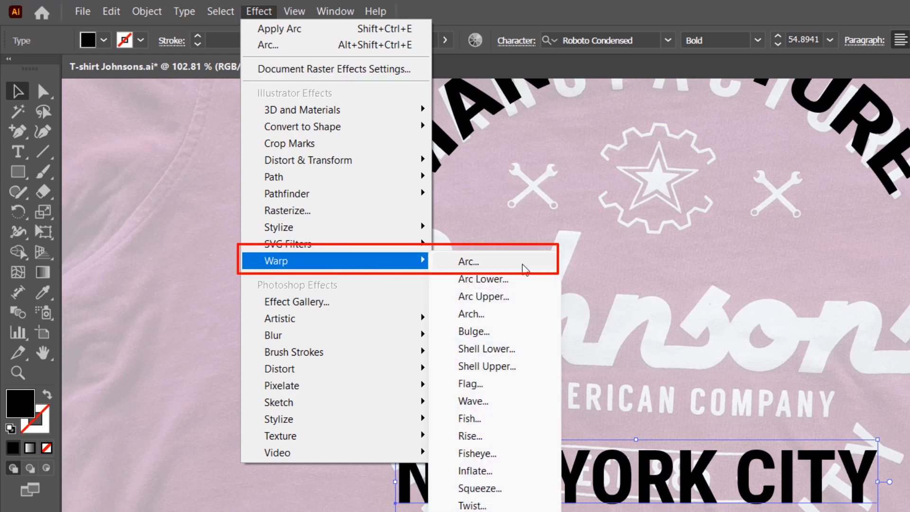
click(525, 265)
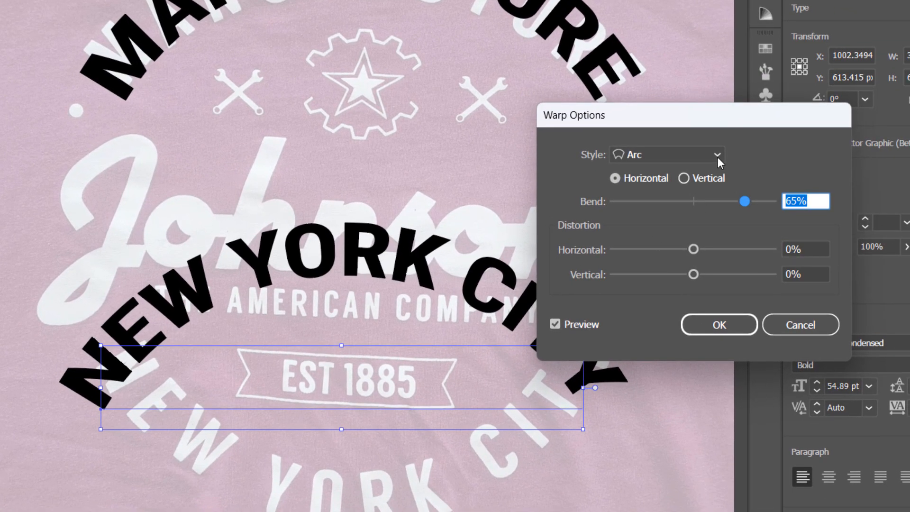
drag(716, 120, 772, 53)
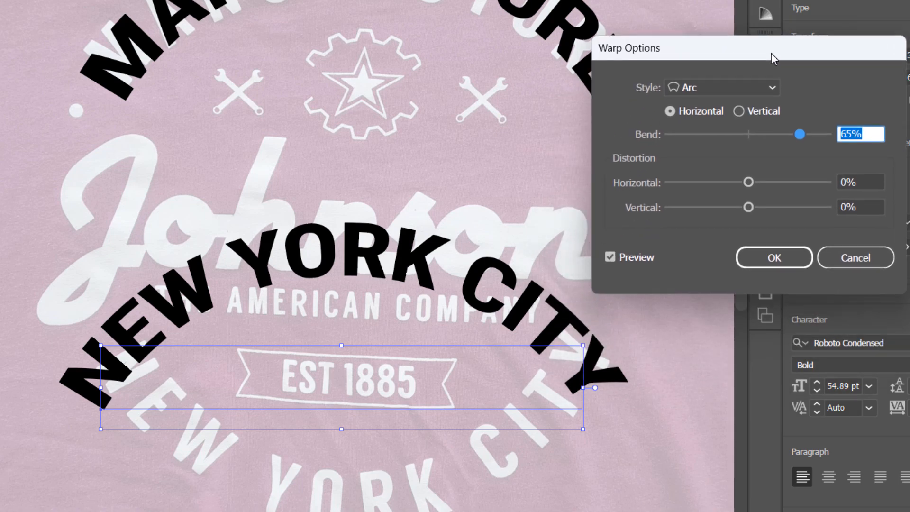
click(841, 133)
drag(800, 134, 721, 135)
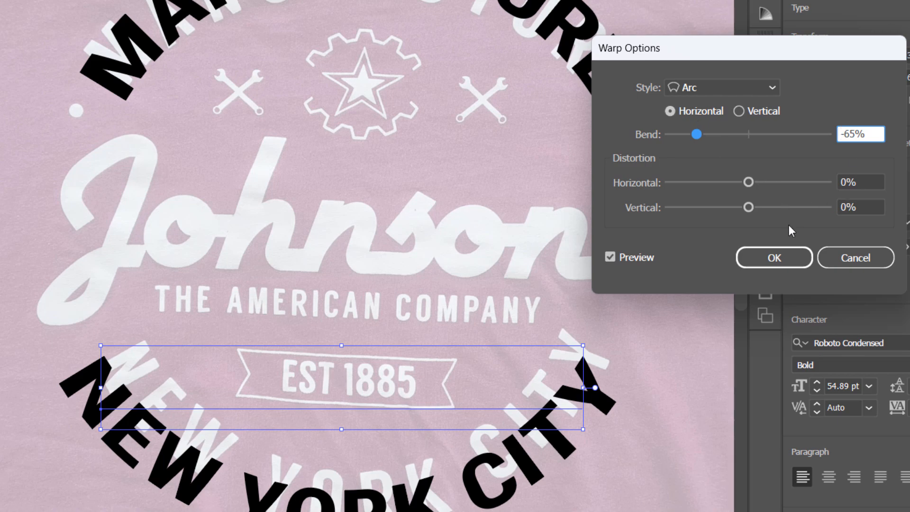
click(784, 257)
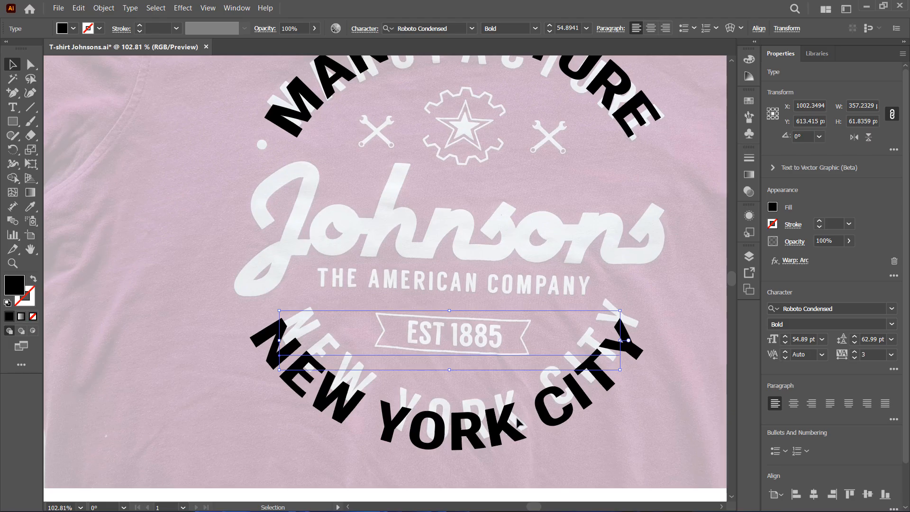
drag(517, 420, 522, 415)
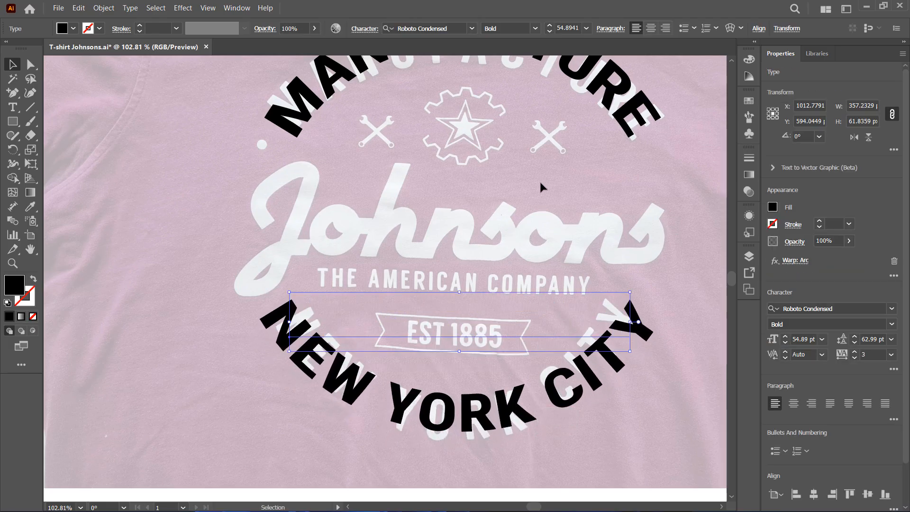
Add "THE AMERICAN COMPANY" text at 36 pt and position it over the matching reference line
key(t)
click(324, 281)
click(822, 339)
click(834, 292)
text(THE AMERICAN COMPANY)
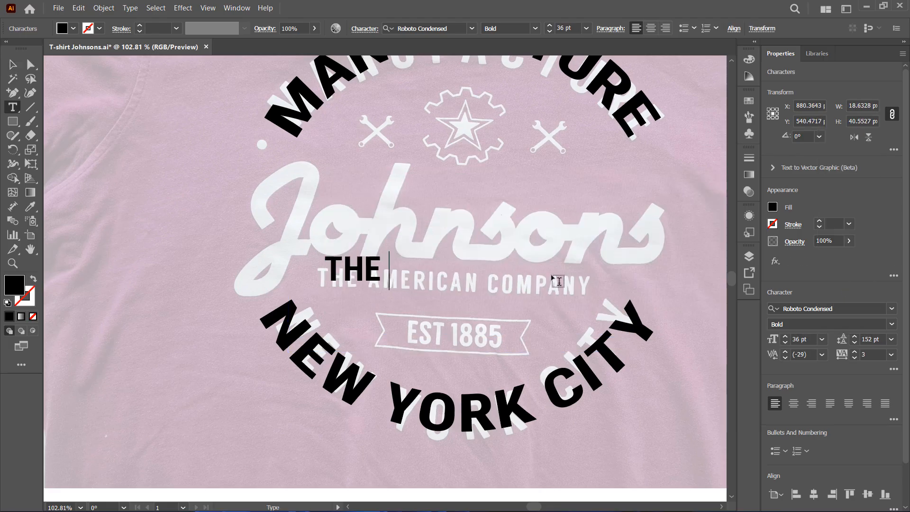
key(Escape)
drag(674, 287, 669, 305)
drag(689, 309, 601, 302)
Create a text line reading "JOHNSONS" above THE AMERICAN COMPANY and select it
key(t)
click(272, 229)
text(JOHNSONS)
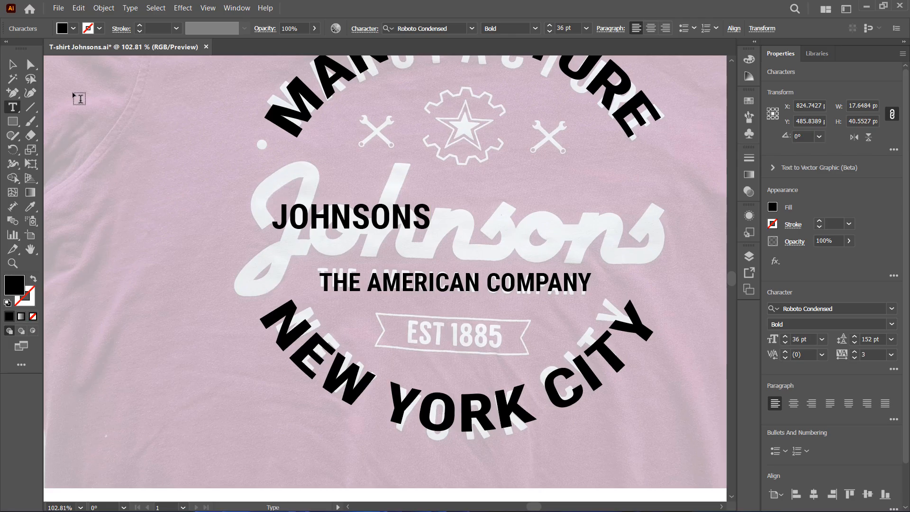
click(11, 65)
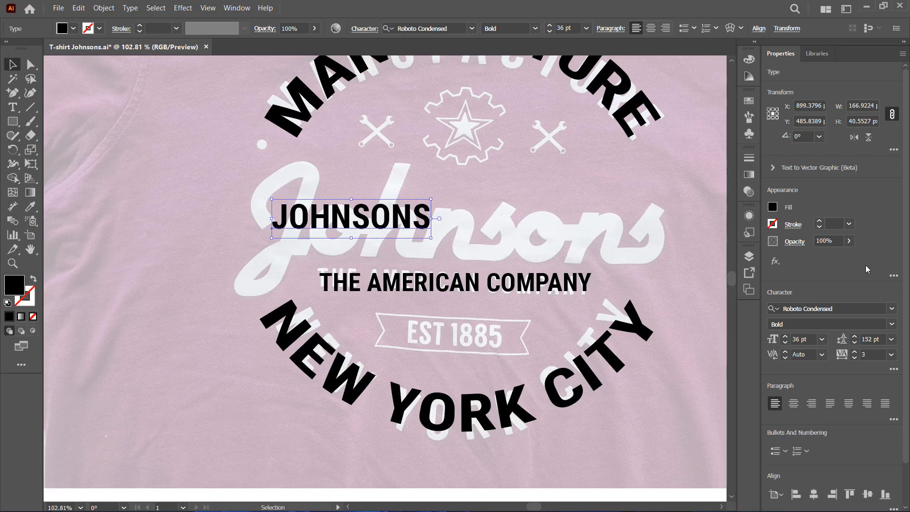
Change the Johnsons text font to Brush Script Std Medium and turn off All Caps
click(872, 308)
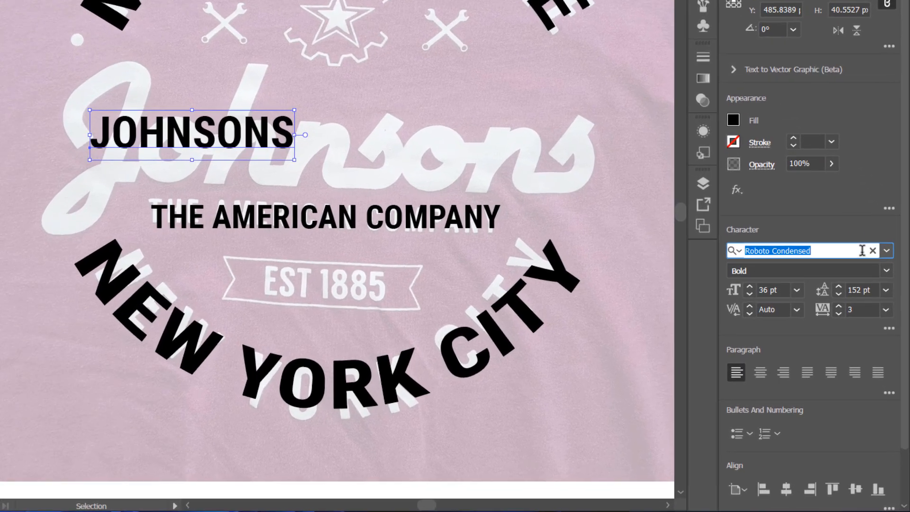
text(bru)
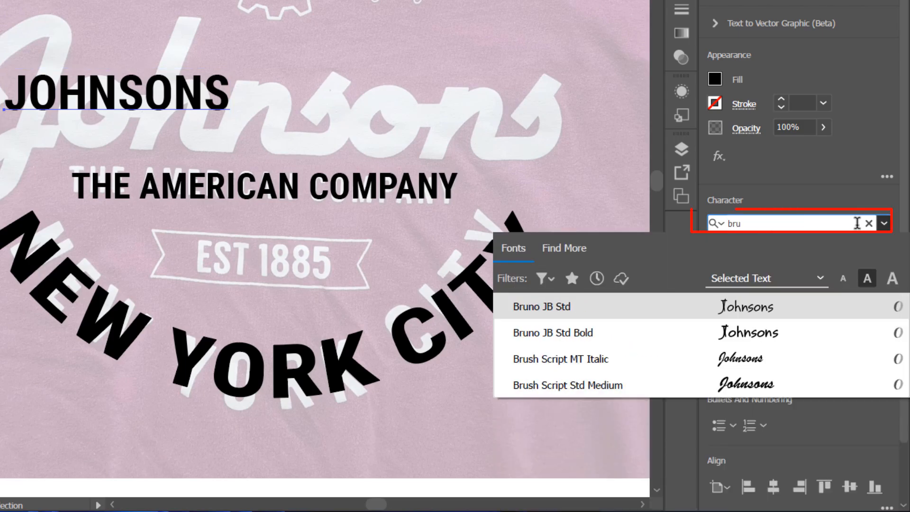
text(sh)
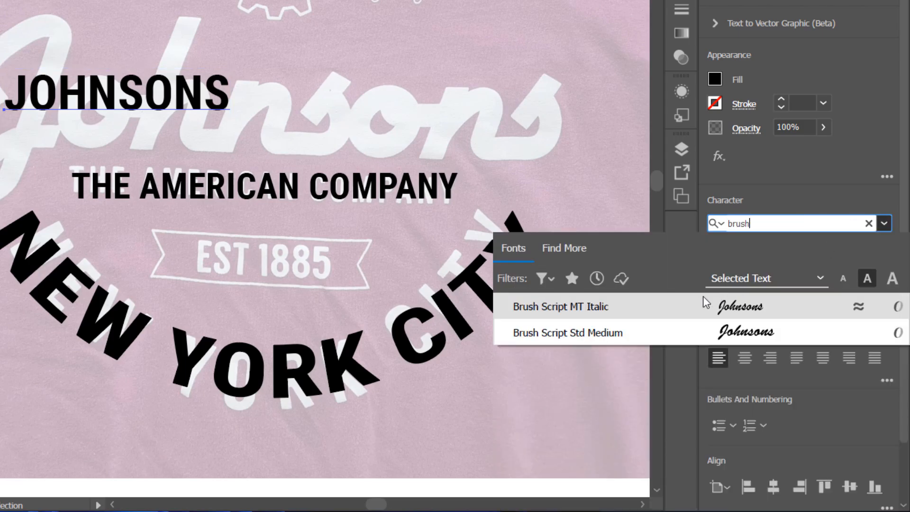
click(652, 330)
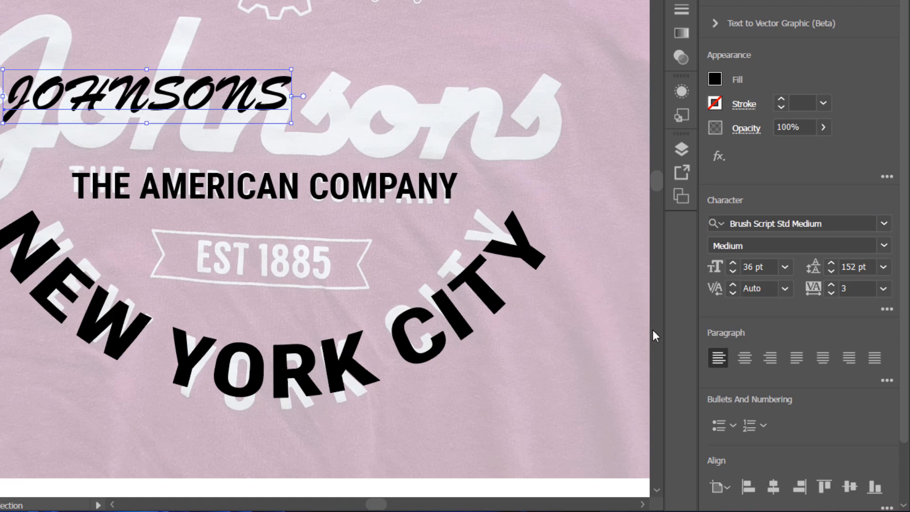
click(889, 312)
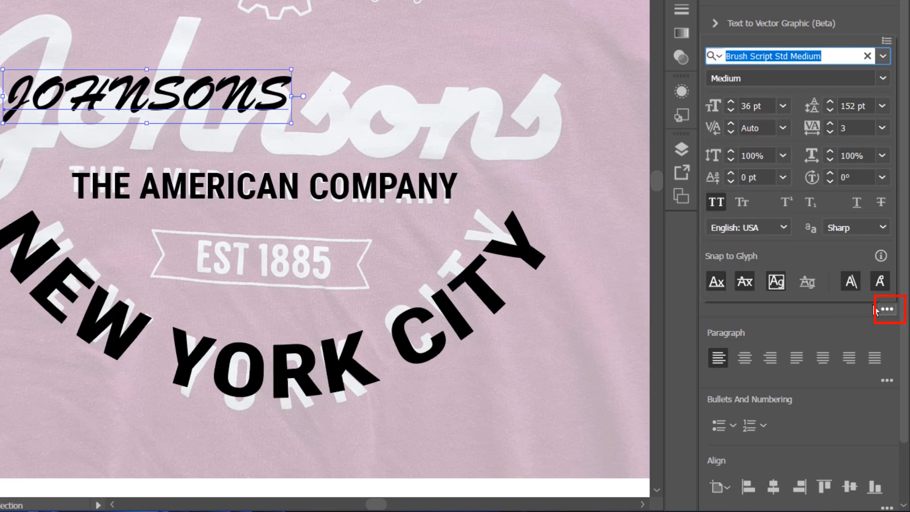
click(717, 202)
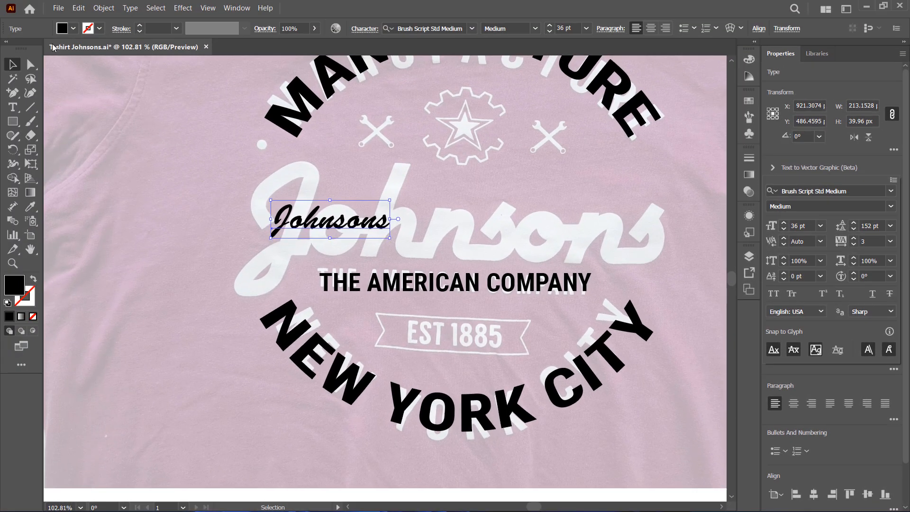
Scale the Johnsons script text up to about 134 pt and position it over the reference lettering
click(17, 65)
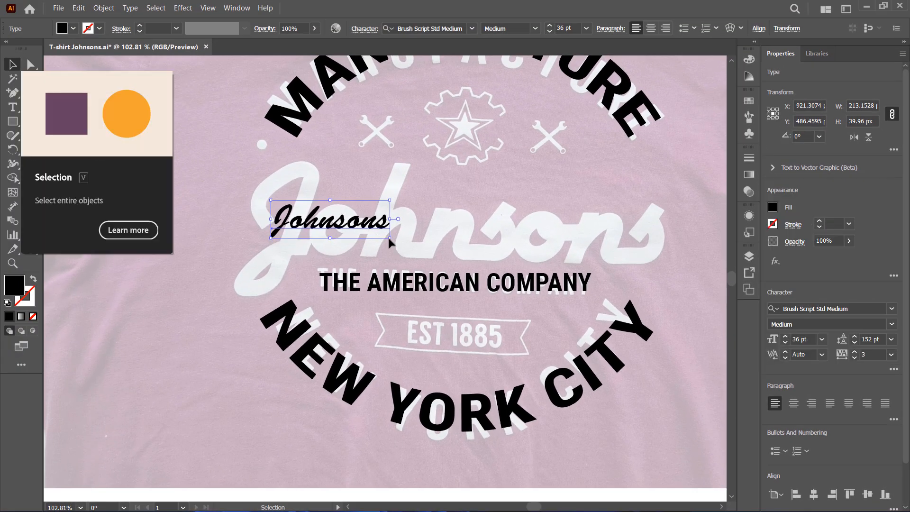
drag(390, 238, 680, 274)
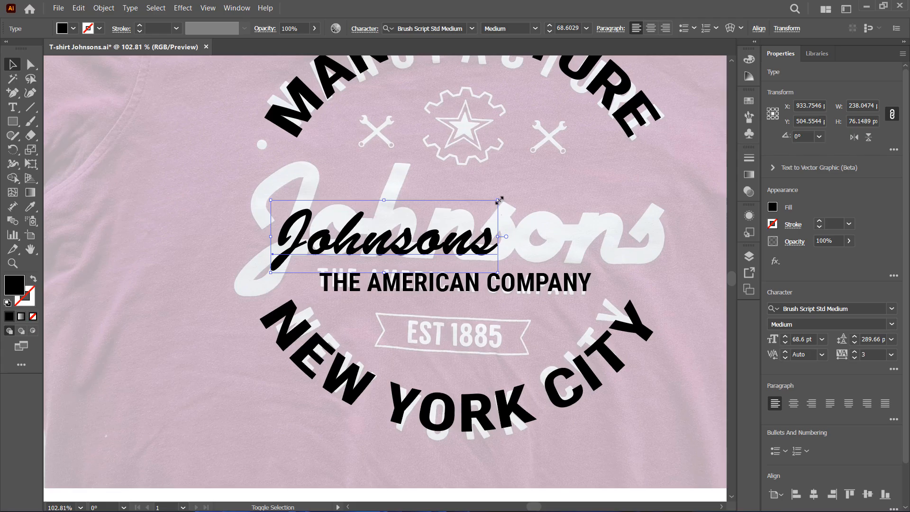
drag(499, 200, 668, 146)
drag(515, 225, 501, 225)
drag(639, 275, 661, 242)
drag(667, 283, 680, 290)
drag(618, 234, 618, 235)
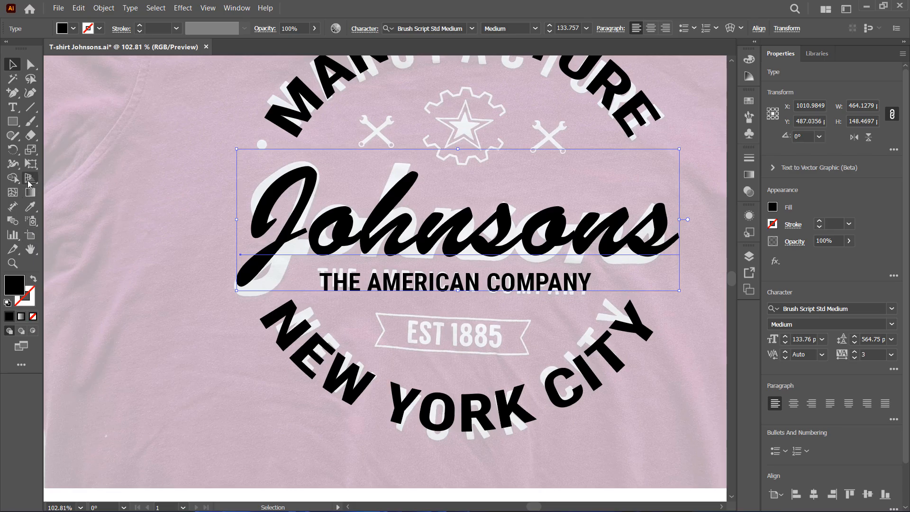
Draw a rectangle about 162 × 47 px over the EST 1885 banner
click(12, 263)
drag(429, 325, 555, 390)
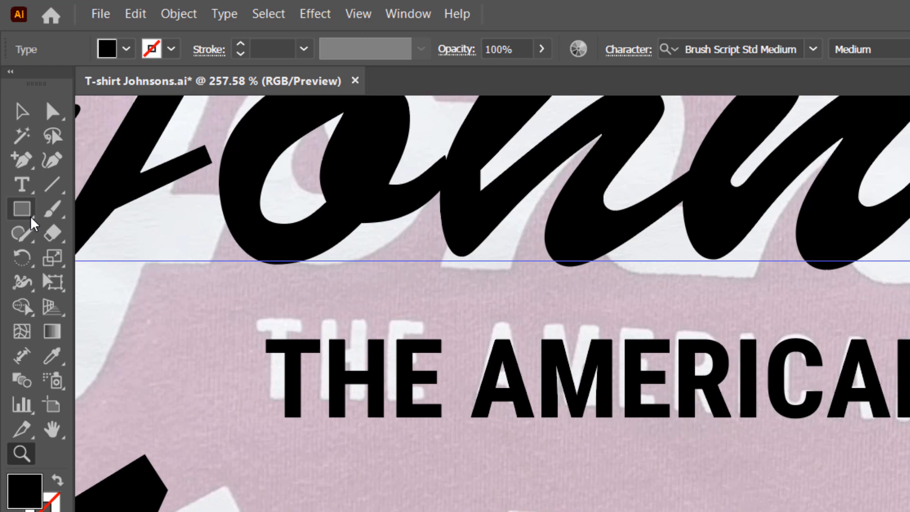
click(15, 124)
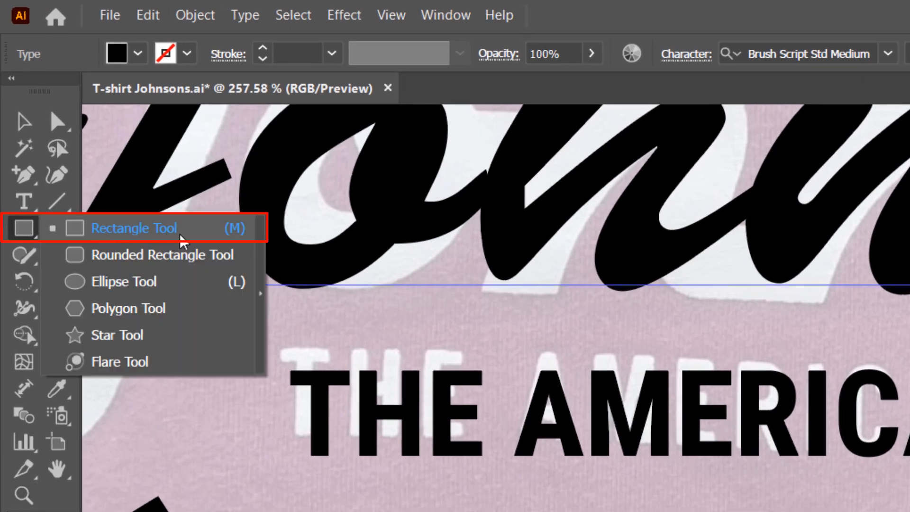
click(197, 241)
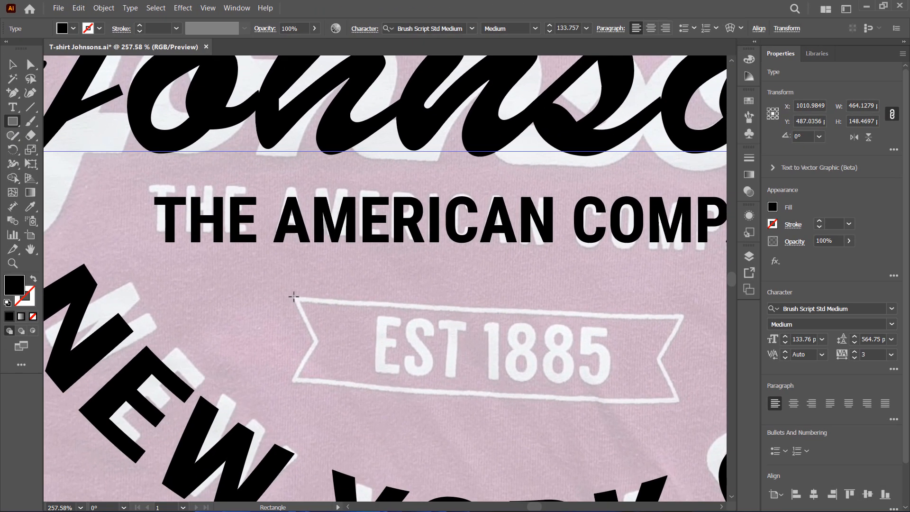
drag(294, 297, 682, 408)
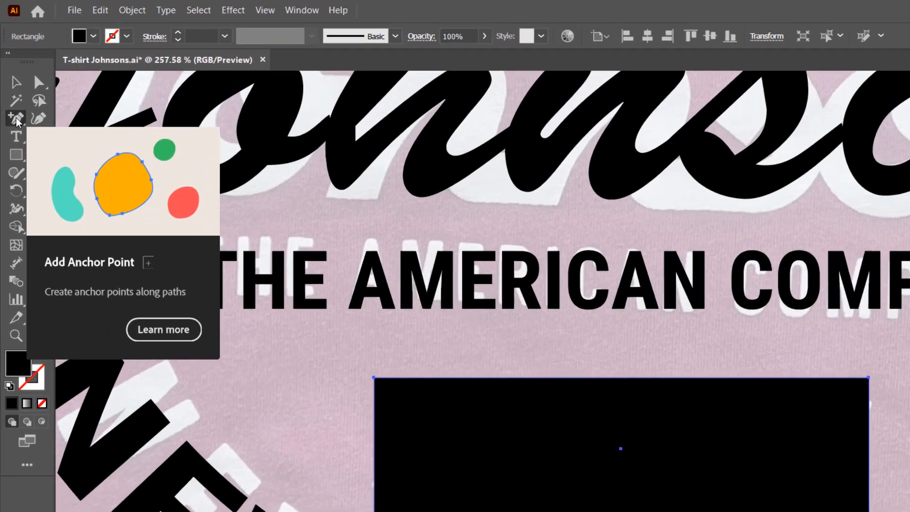
Add anchor points at the middles of the rectangle's left and right edges
click(13, 94)
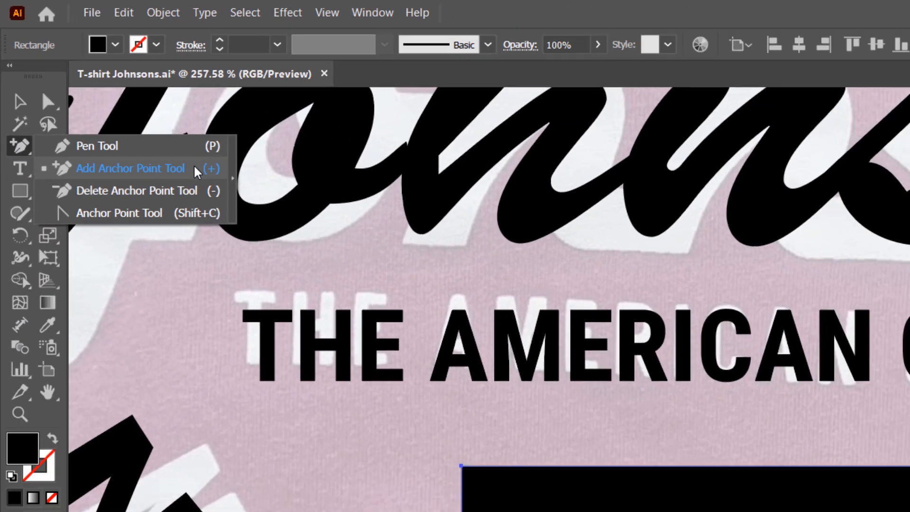
click(308, 269)
click(293, 351)
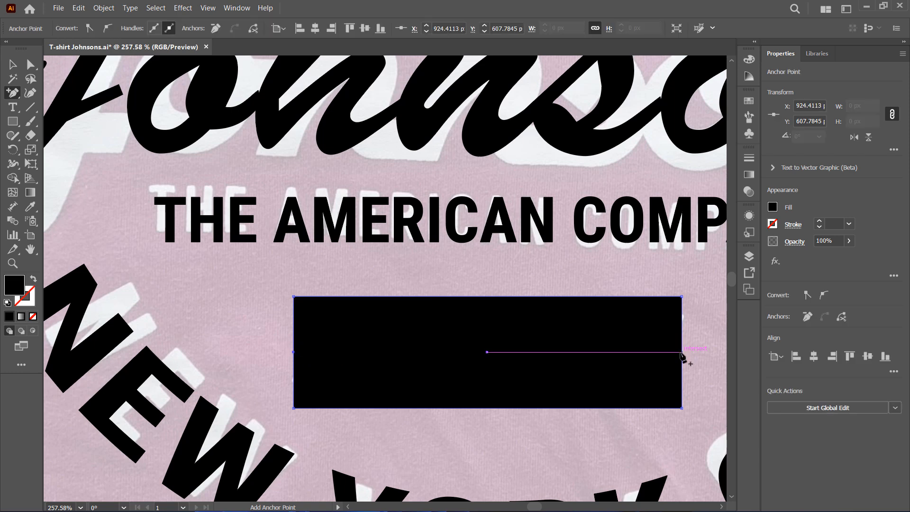
click(681, 353)
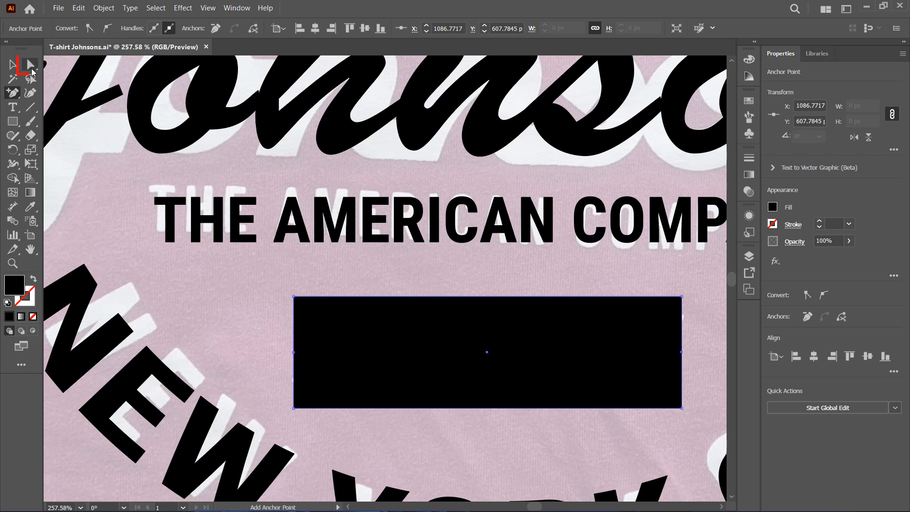
Nudge the new left and right middle anchors inward to form notched banner ends
click(31, 71)
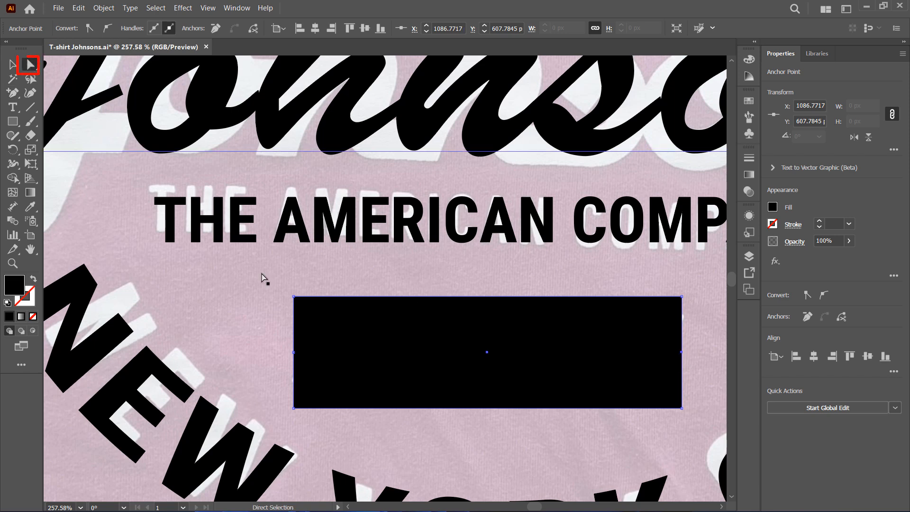
click(294, 352)
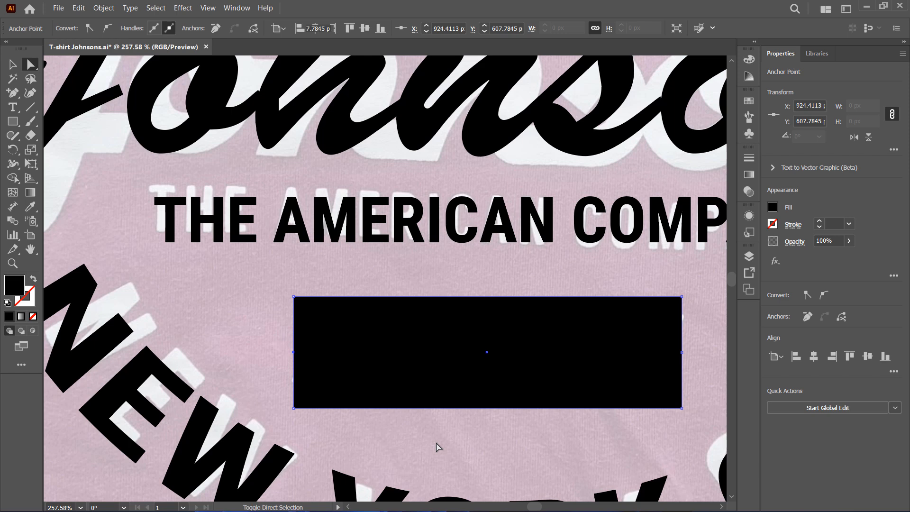
key(shift+Right)
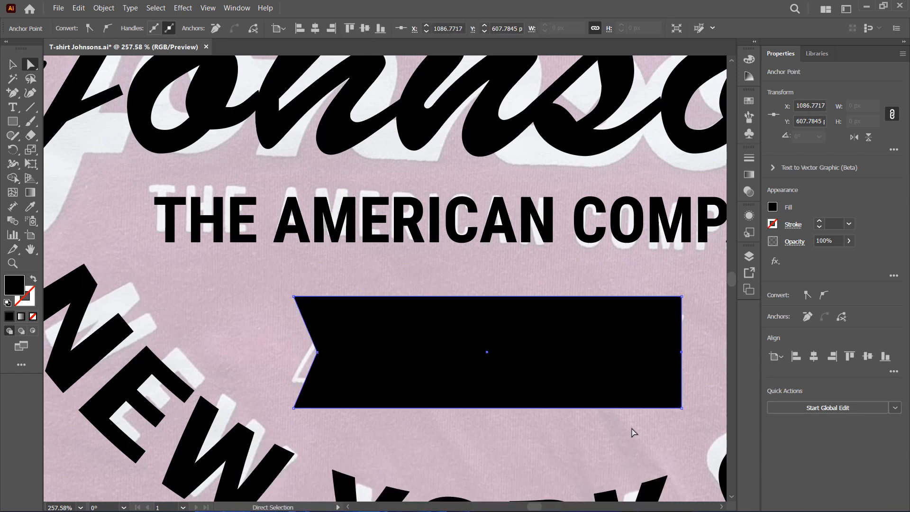
key(shift+Left)
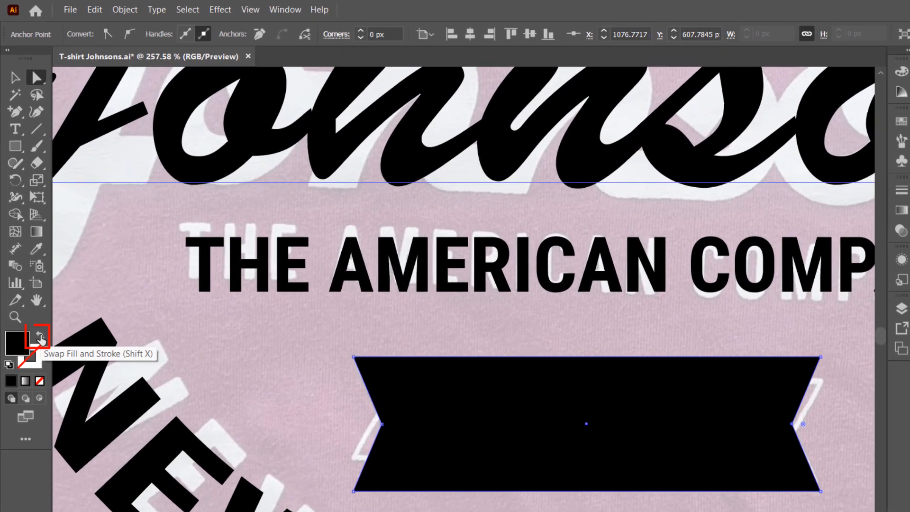
Swap the banner's fill and stroke so it becomes a black outline with no fill
click(41, 339)
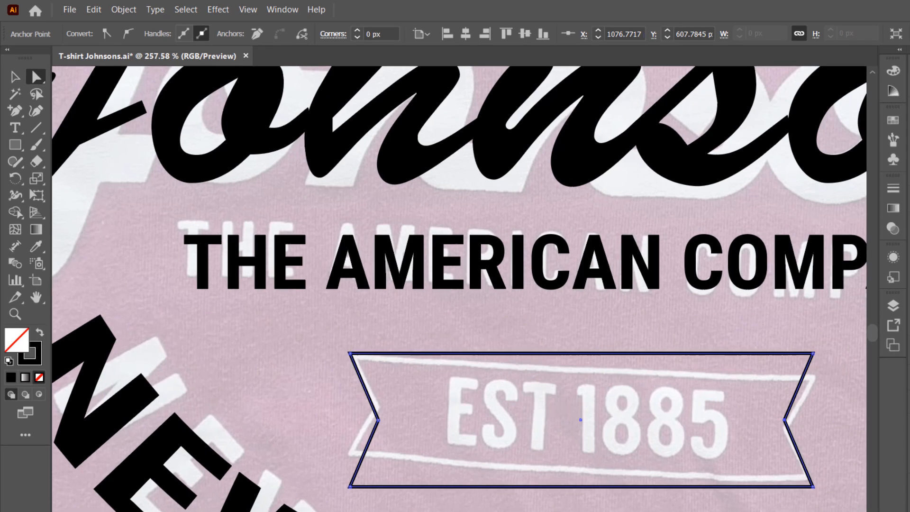
click(791, 510)
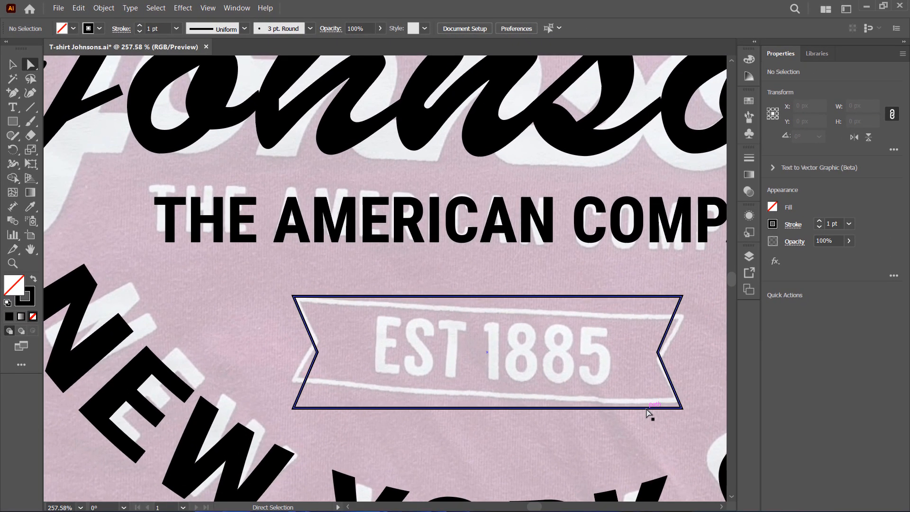
Move the arched NEW YORK CITY text down to sit over its reference lettering
click(12, 107)
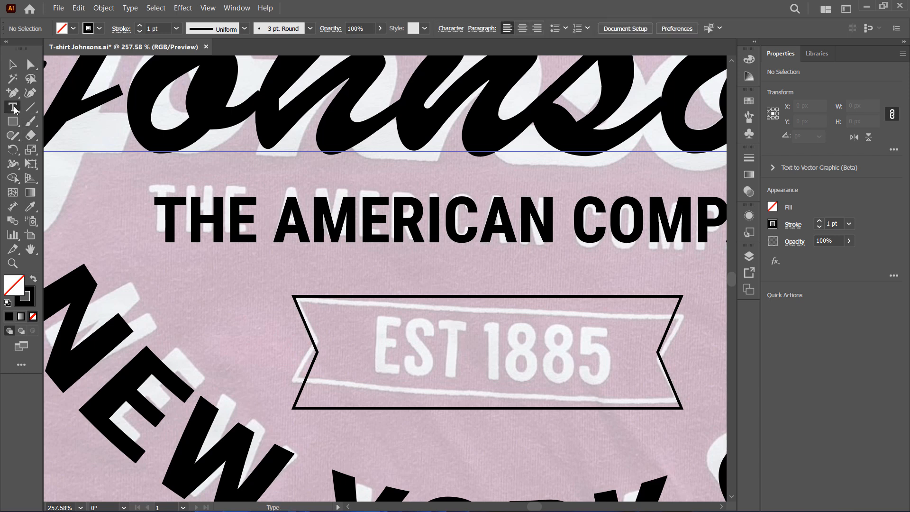
key(ctrl+v)
click(372, 356)
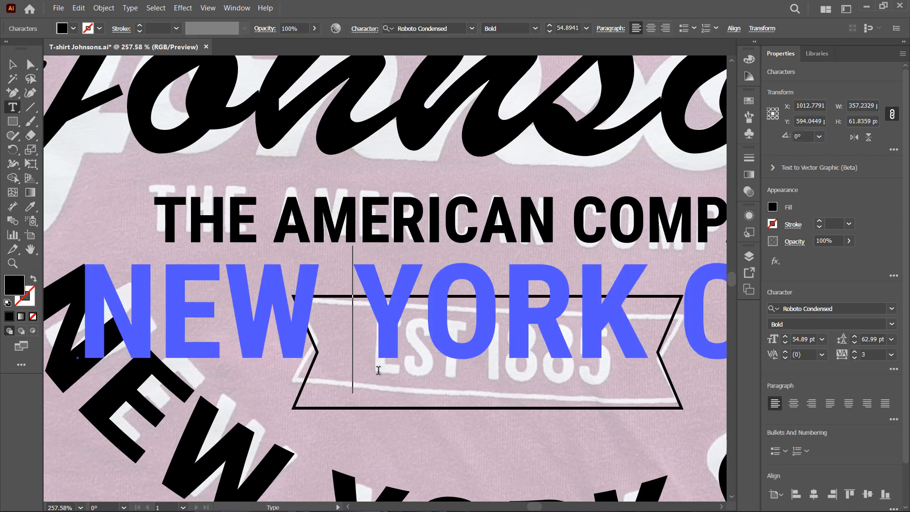
click(13, 64)
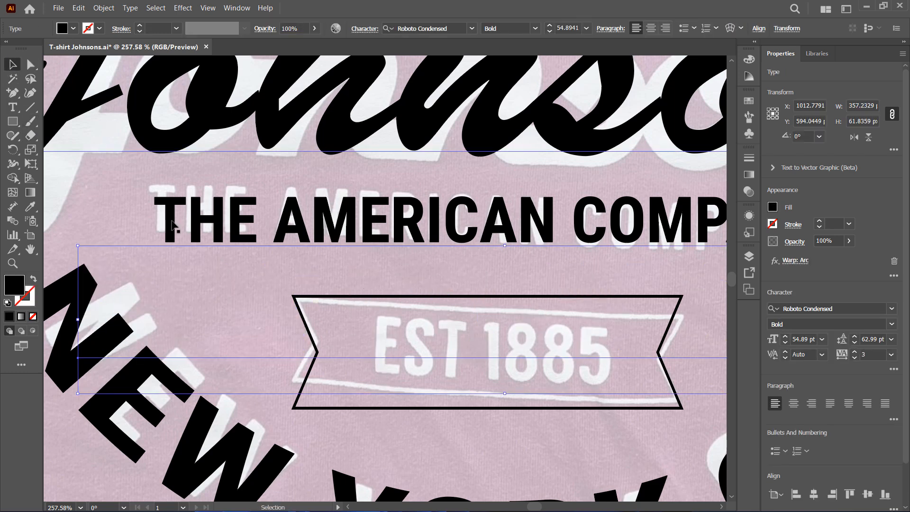
click(13, 263)
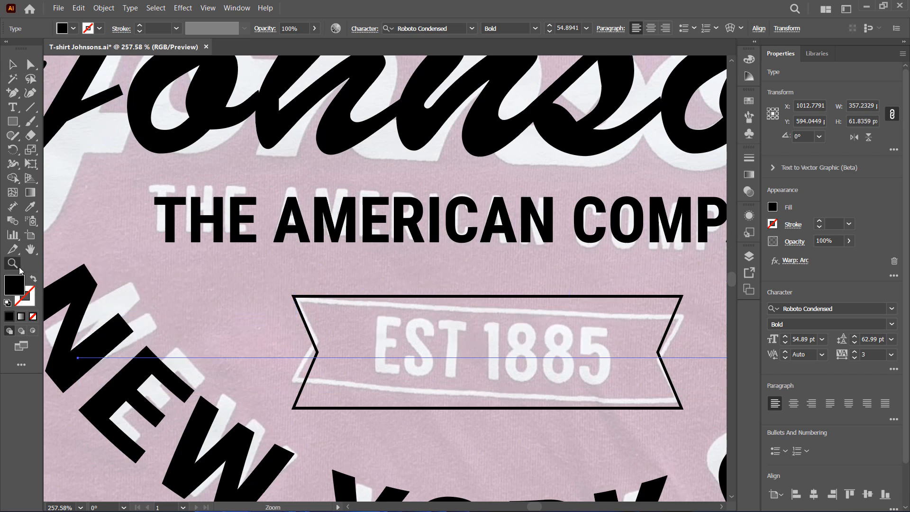
drag(579, 271, 441, 354)
click(30, 249)
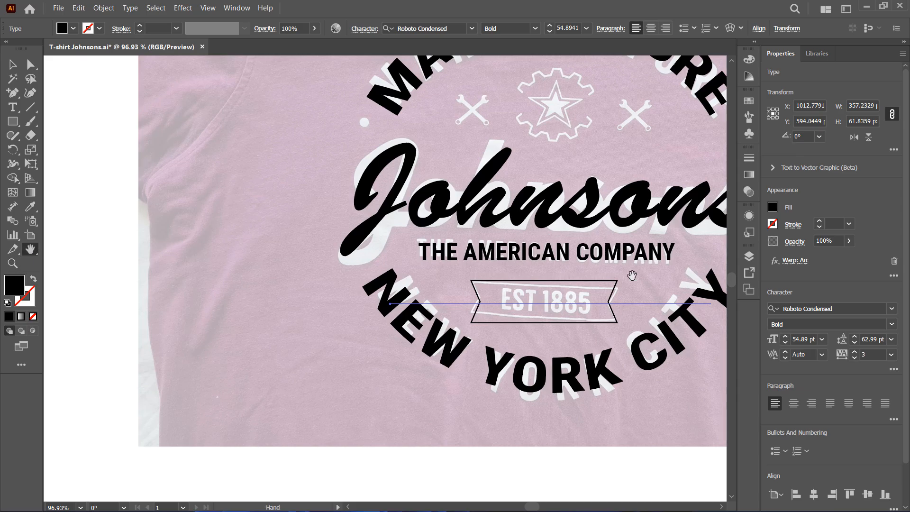
drag(629, 273, 493, 262)
click(11, 65)
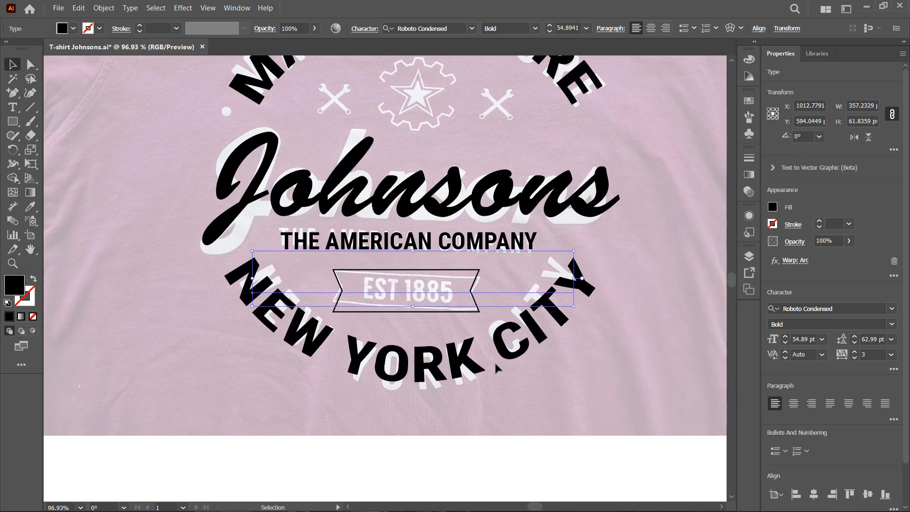
drag(496, 367, 498, 409)
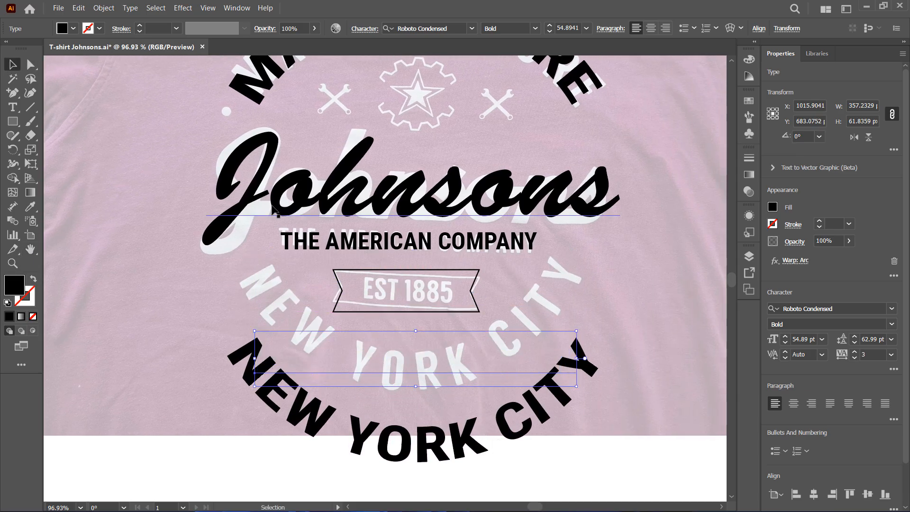
Add a text object reading Est 1885 inside the banner outline
click(12, 263)
drag(354, 239, 551, 352)
drag(650, 409, 710, 420)
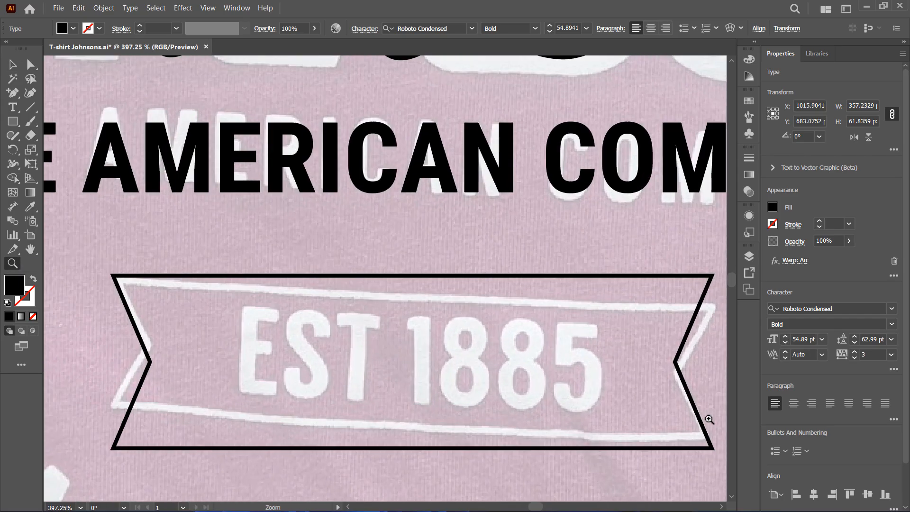
click(13, 107)
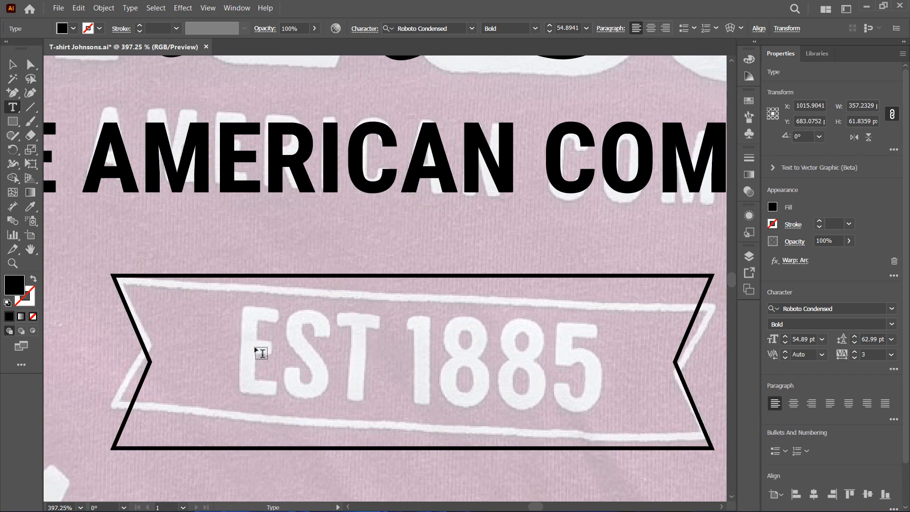
click(250, 363)
text(E)
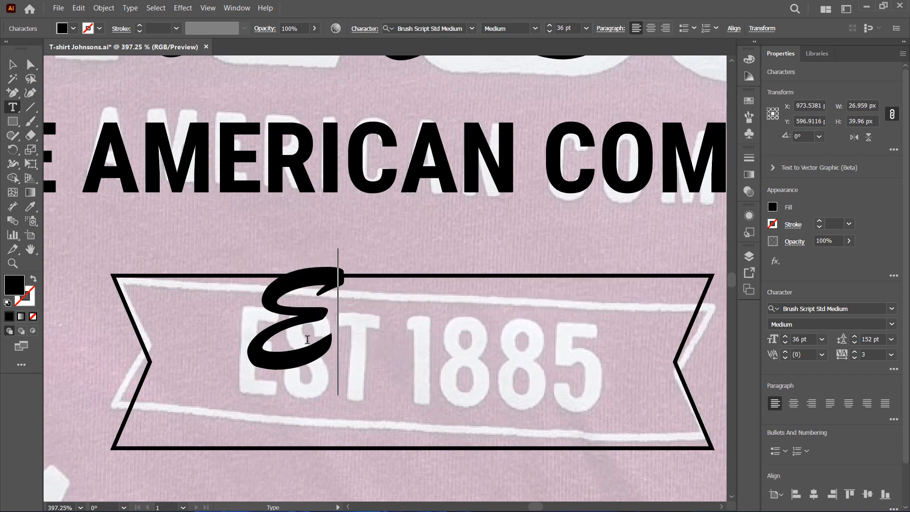
text(st)
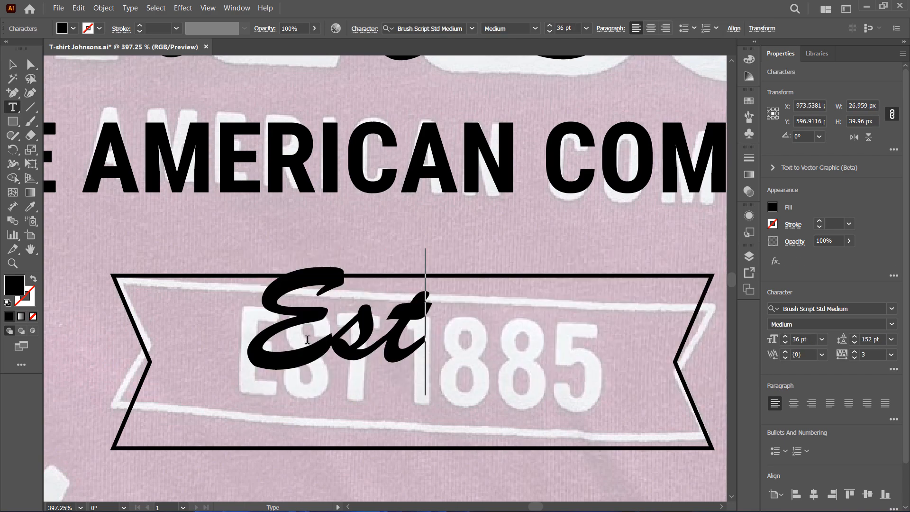
text( 1882)
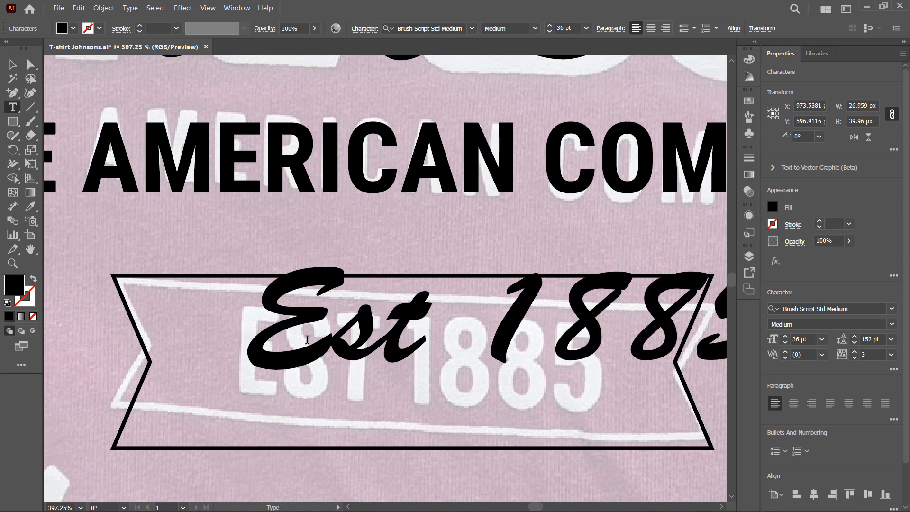
click(11, 66)
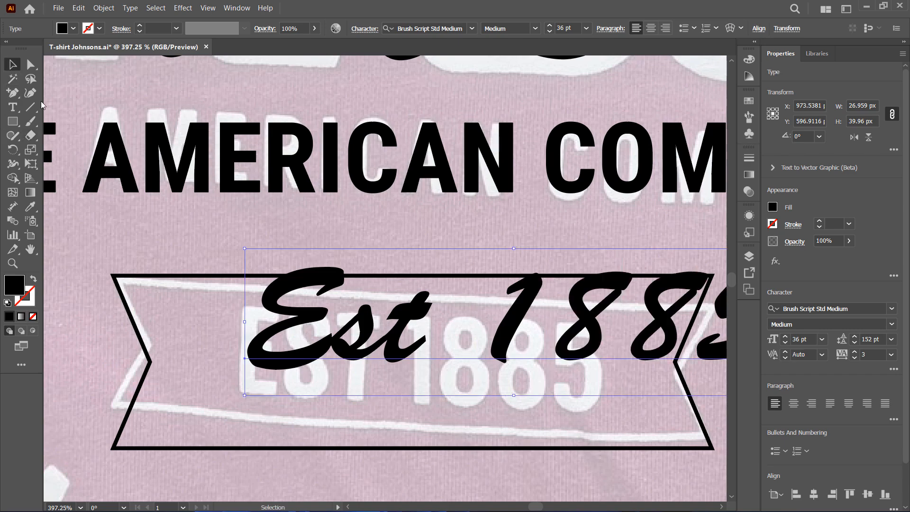
Change the banner text's font to Roboto Condensed Bold
drag(540, 327, 488, 346)
click(854, 309)
text(r)
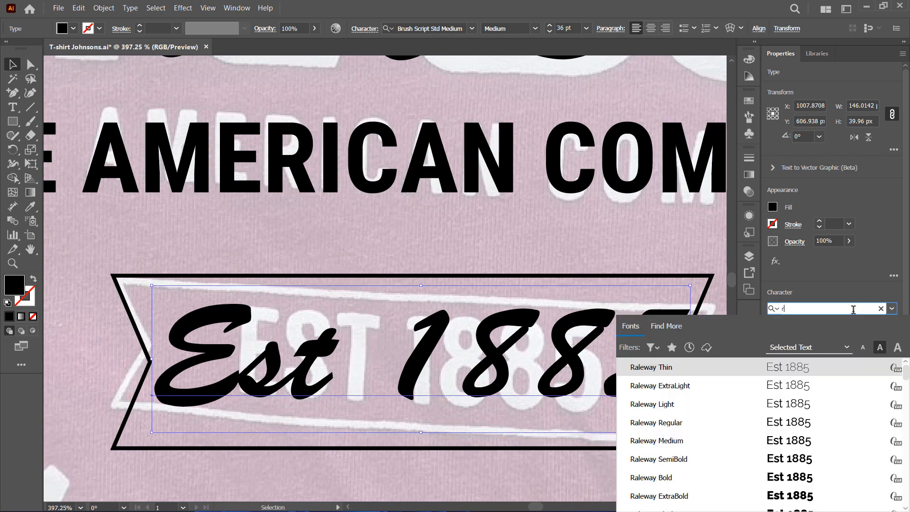
text(oboto cond)
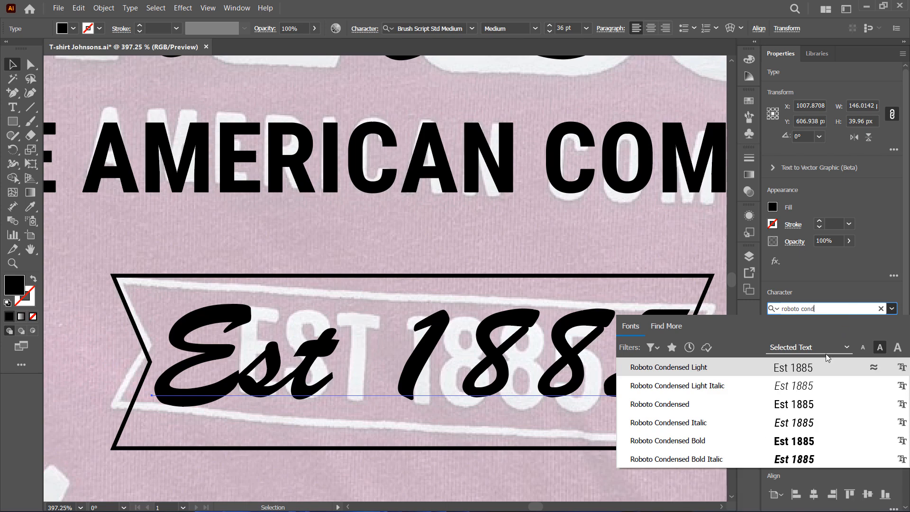
click(663, 440)
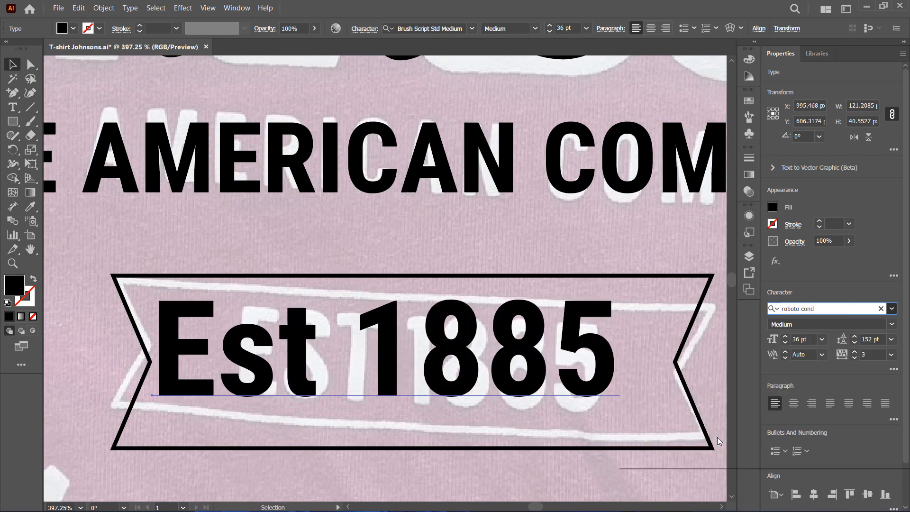
Shift the banner text over the reference and apply All Caps to it
drag(504, 354, 551, 367)
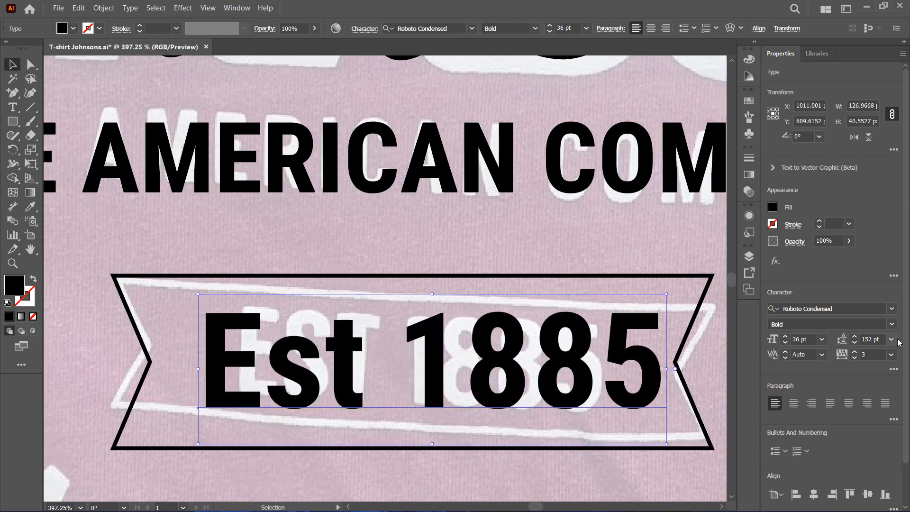
click(893, 369)
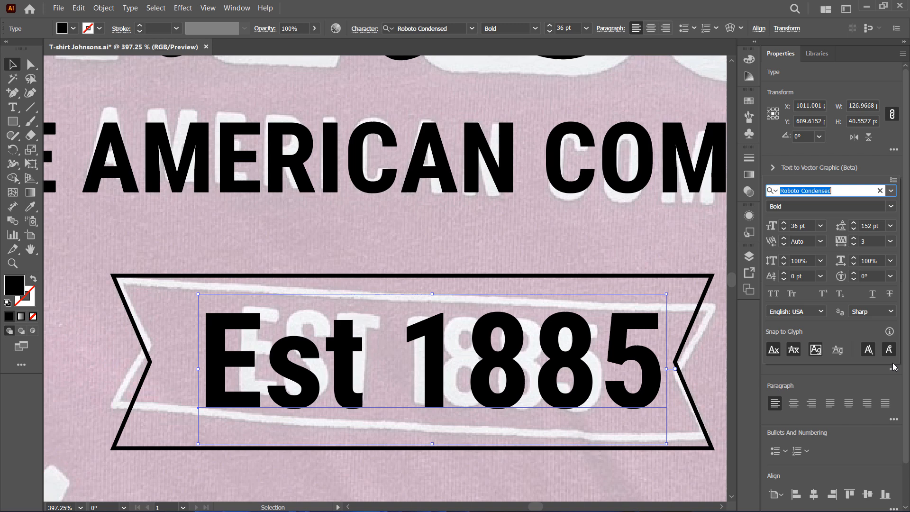
click(774, 294)
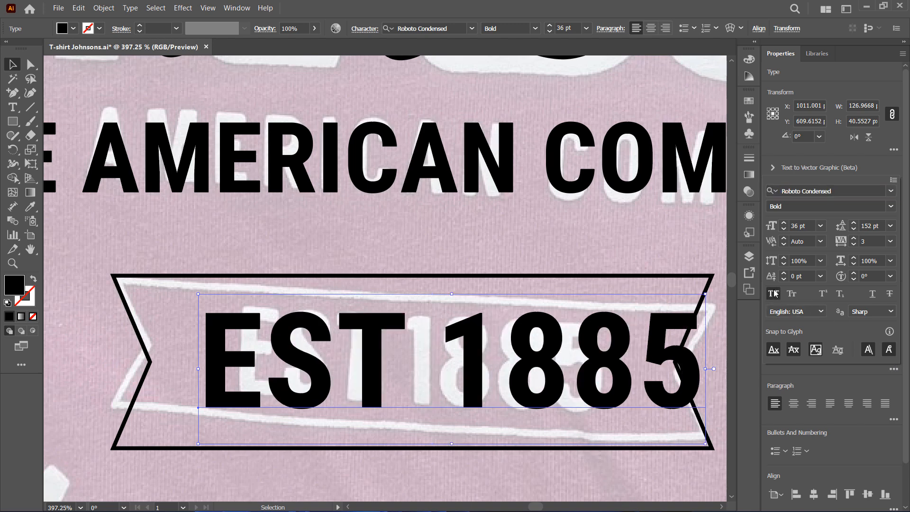
Scale the EST 1885 text down to about 27 pt so it fits inside the banner
click(705, 446)
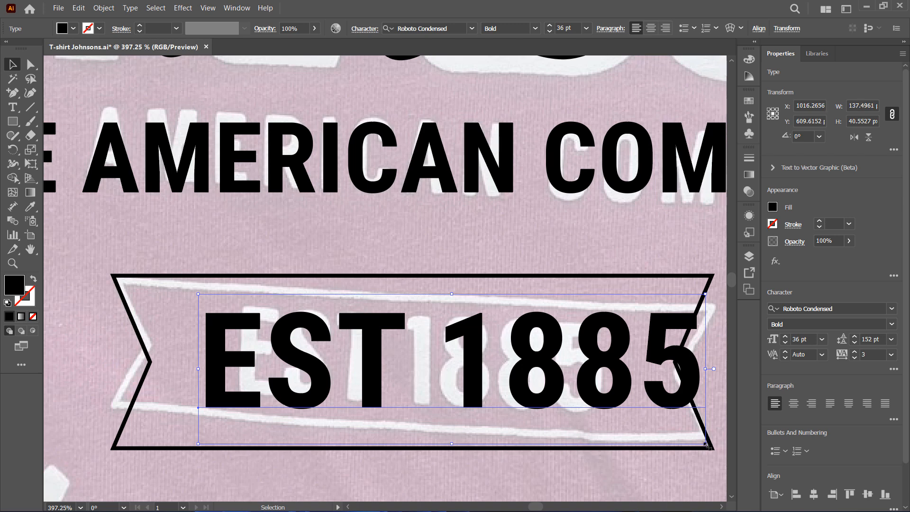
drag(707, 445, 622, 393)
drag(377, 325, 408, 326)
drag(566, 392, 610, 406)
drag(545, 358, 546, 361)
Align the EST 1885 text and banner to each other's horizontal and vertical centers
shift+click(566, 277)
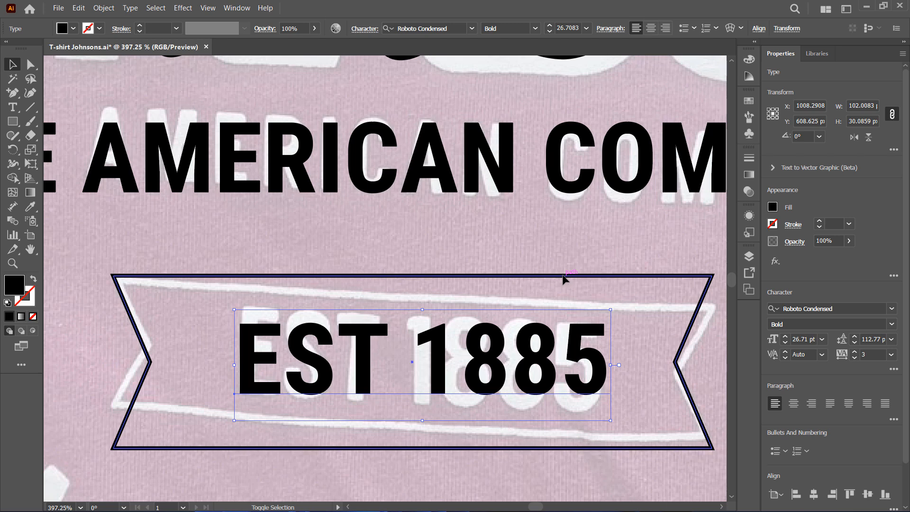
click(814, 311)
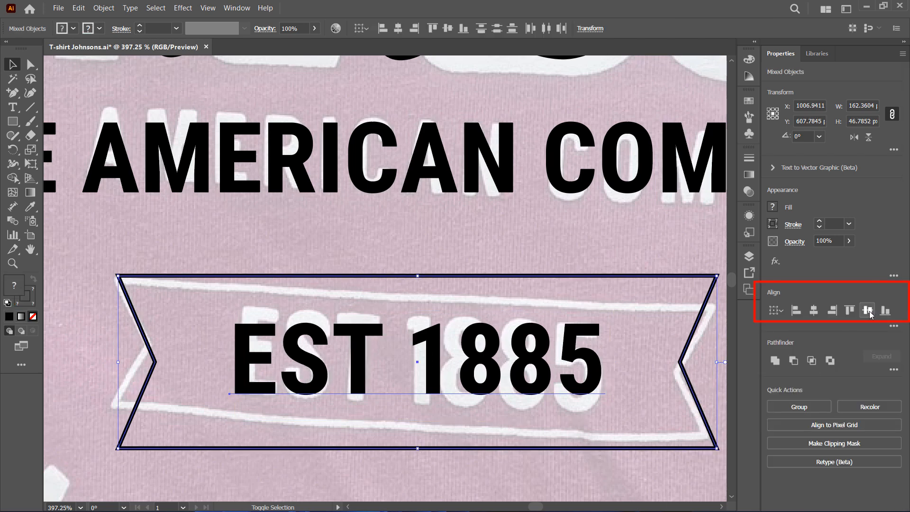
click(868, 311)
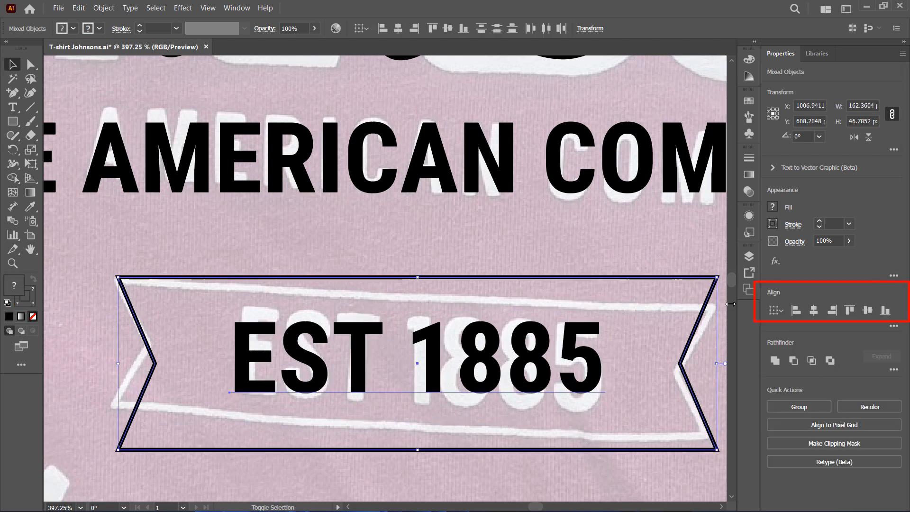
click(411, 243)
Try moving the arched MANUFACTURE text upward and undo the move
click(13, 264)
drag(554, 164, 479, 265)
drag(617, 157, 484, 237)
drag(732, 289, 733, 273)
drag(528, 506, 534, 506)
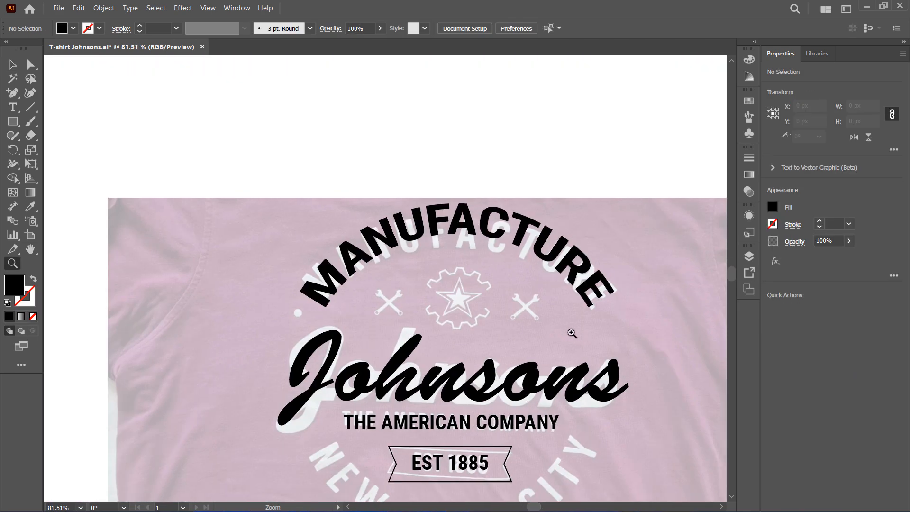
drag(467, 283, 512, 285)
click(13, 65)
drag(491, 194, 494, 63)
key(ctrl+z)
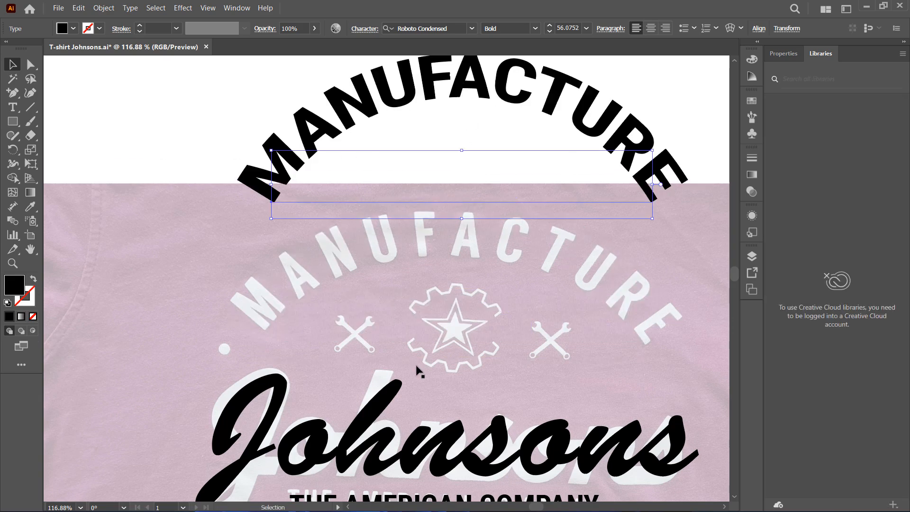
Open the project folder in File Explorer to look at the available icon files
click(433, 326)
scroll(316, 362, up, 5)
click(599, 498)
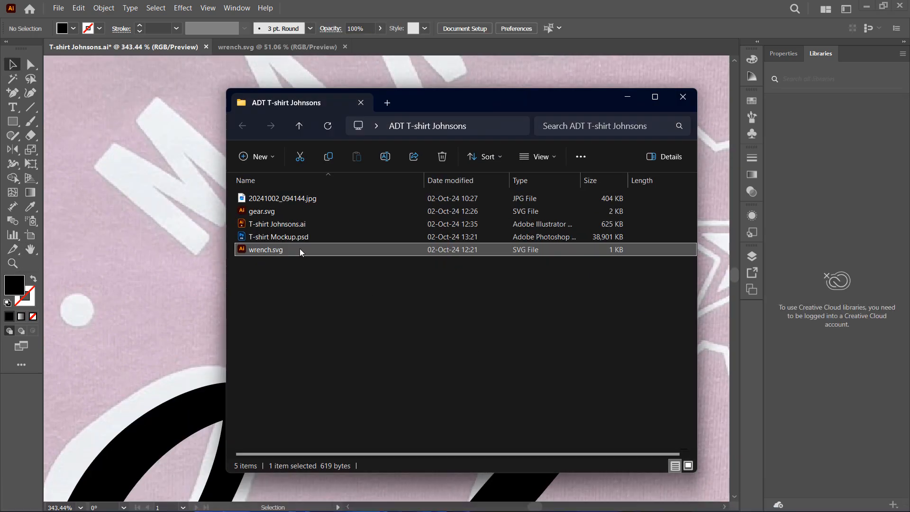
click(415, 329)
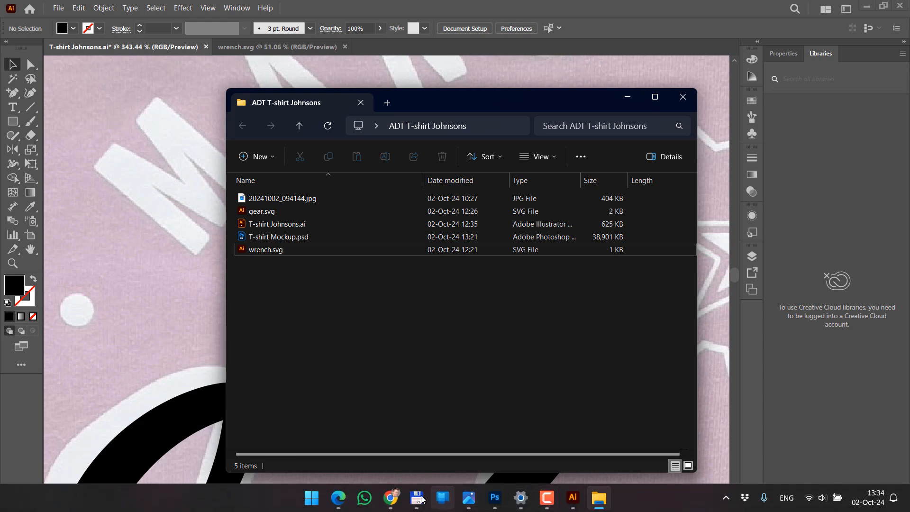
Switch to the browser and search Flaticon for wrench icons using the Fill shape filter
click(339, 500)
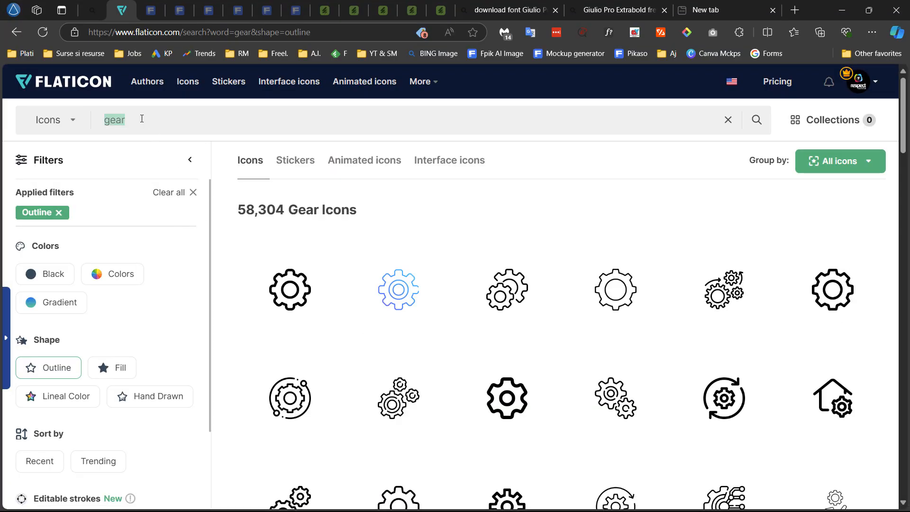
click(142, 118)
text(wrench)
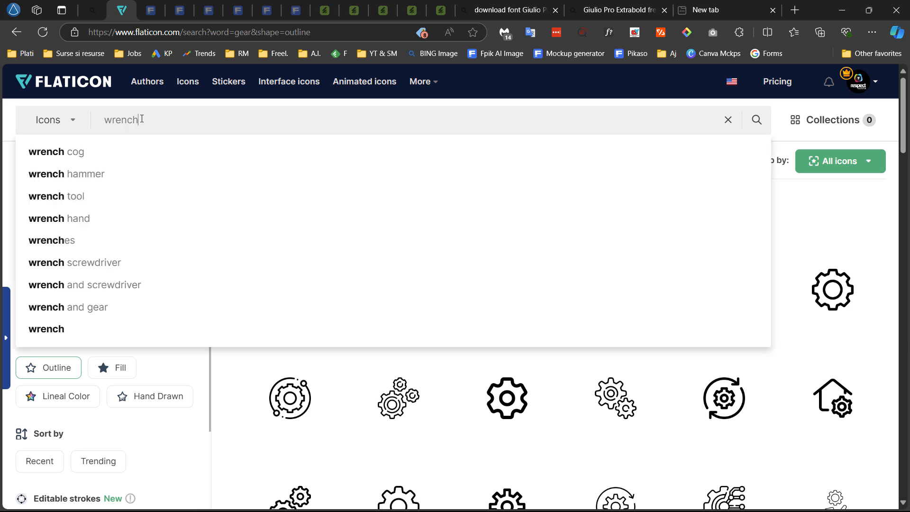
key(Return)
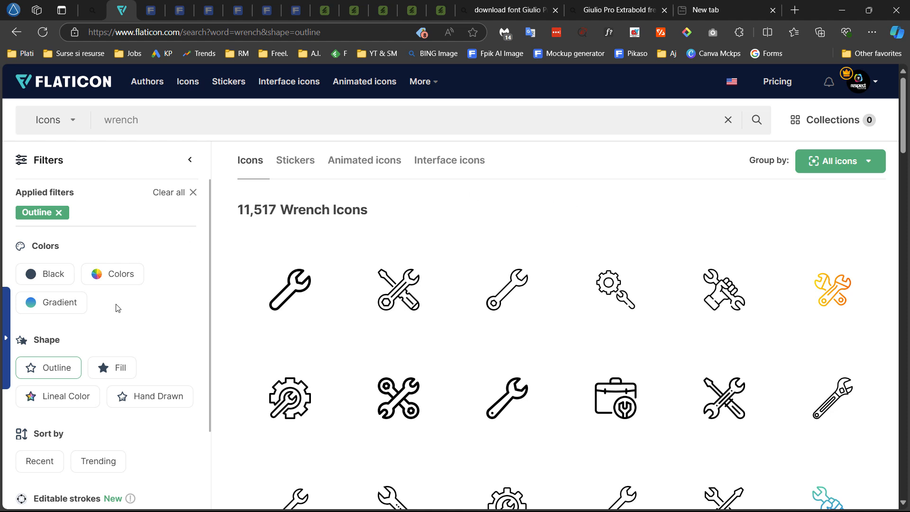
click(109, 368)
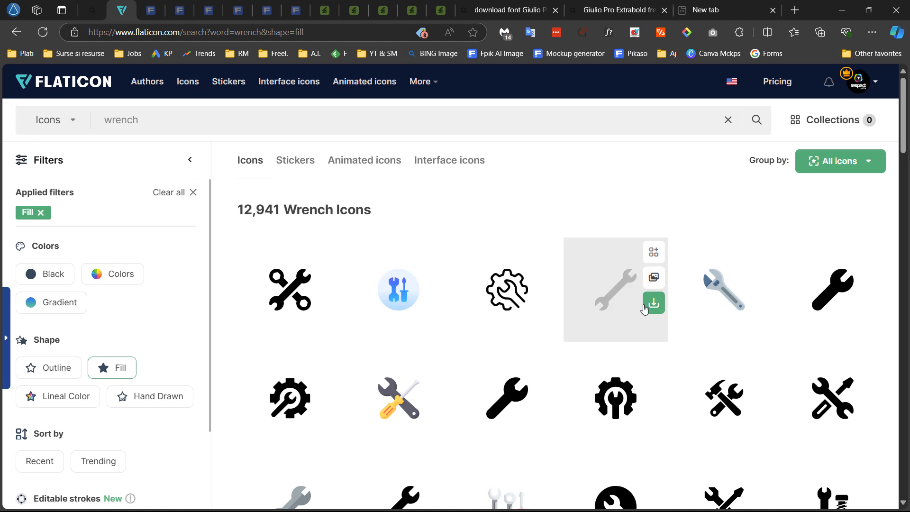
Check a wrench icon's download options and return to the project folder
mouse_move(654, 303)
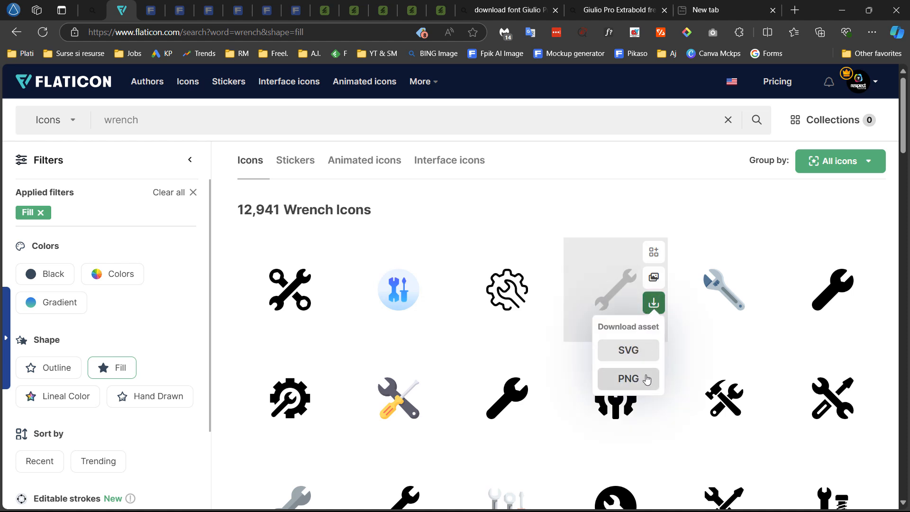
mouse_move(506, 508)
click(599, 498)
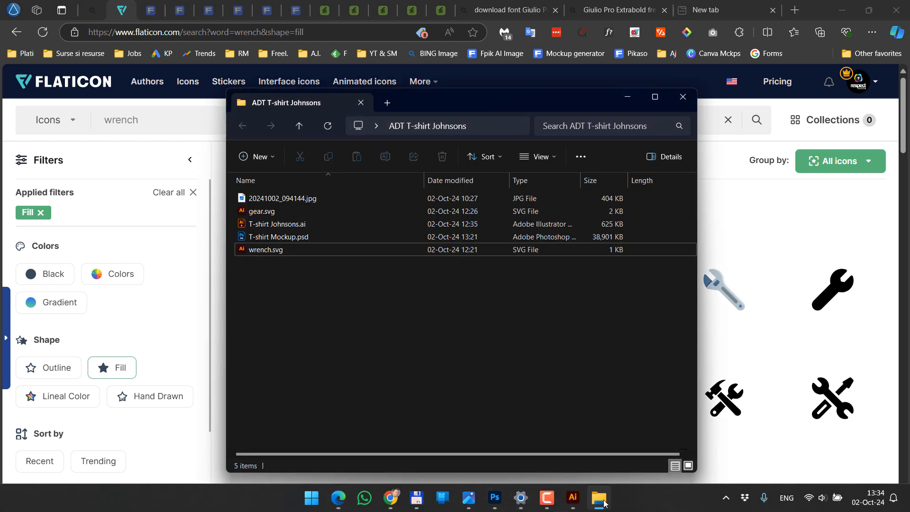
Place the wrench icon into the document, scale it down and position it over the reference crossed wrenches
drag(309, 249, 468, 297)
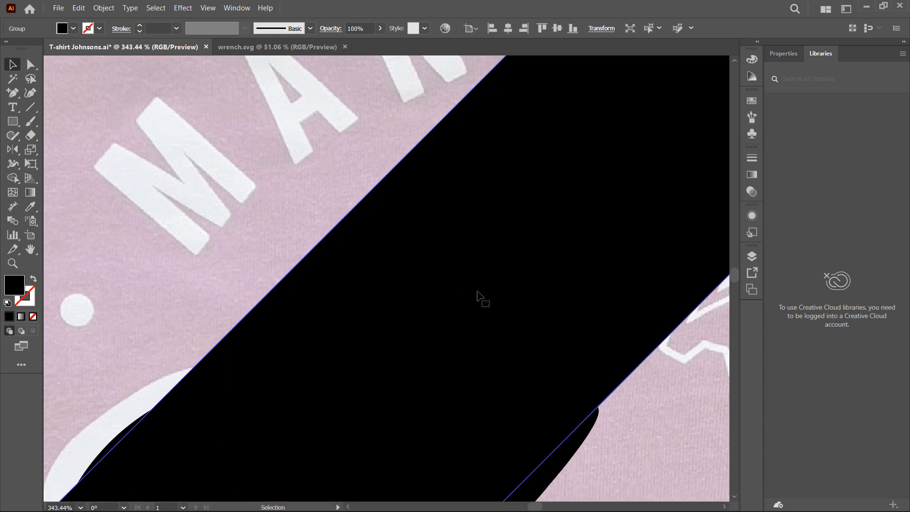
scroll(469, 279, down, 4)
scroll(471, 283, down, 3)
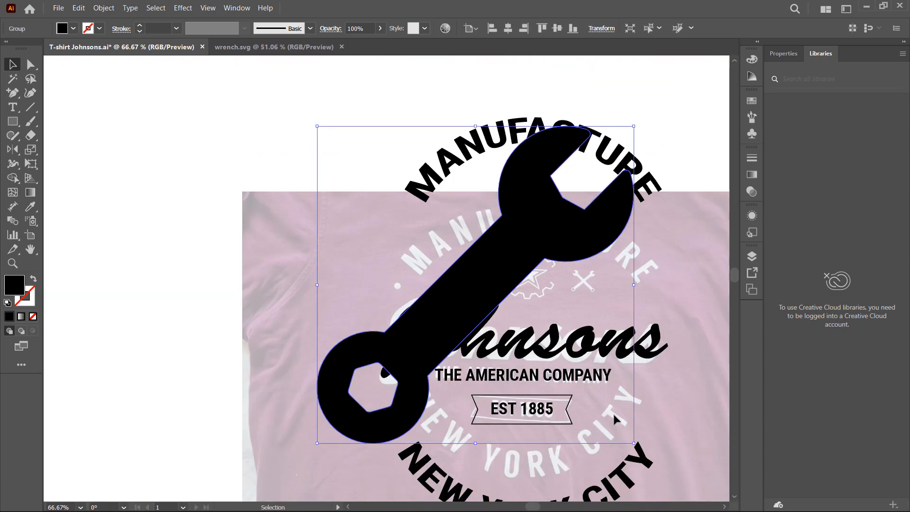
drag(634, 443, 492, 303)
scroll(466, 259, up, 3)
scroll(506, 304, up, 4)
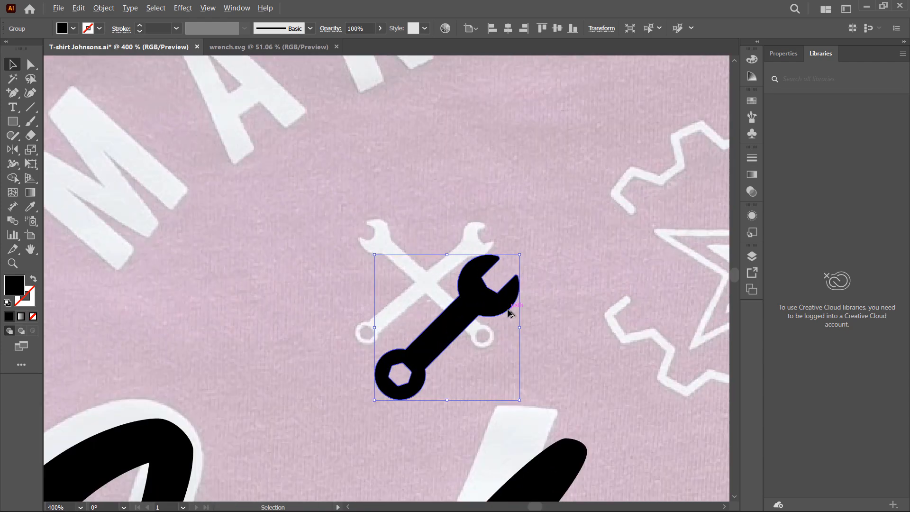
drag(451, 321, 425, 262)
Copy and paste the wrench, moving the copy beside the original
right_click(417, 254)
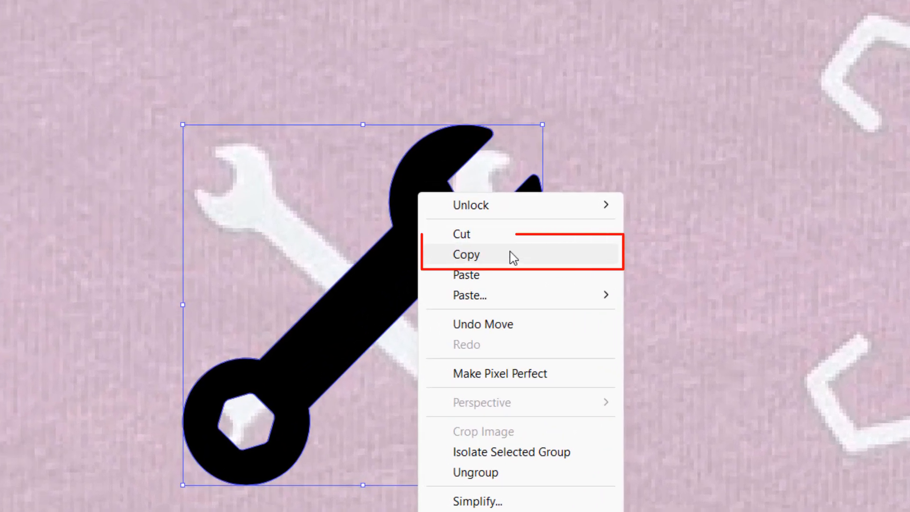
click(514, 258)
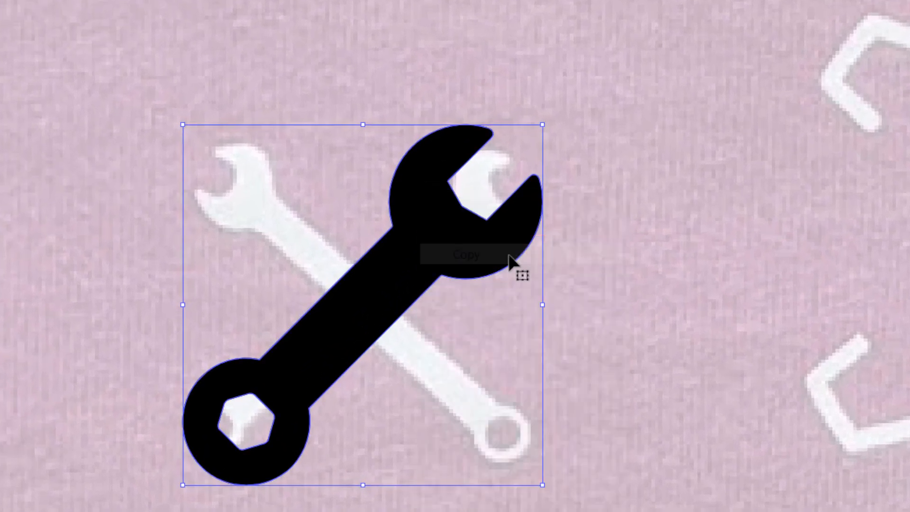
right_click(648, 256)
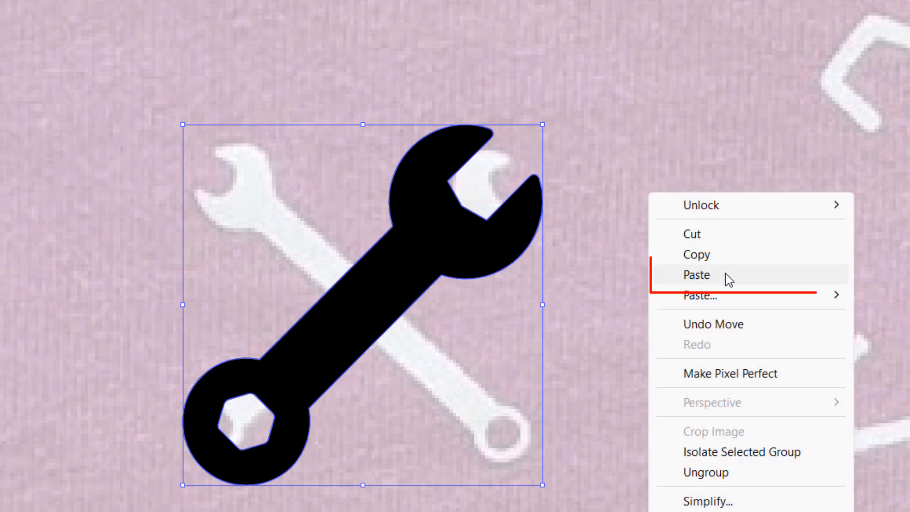
click(727, 278)
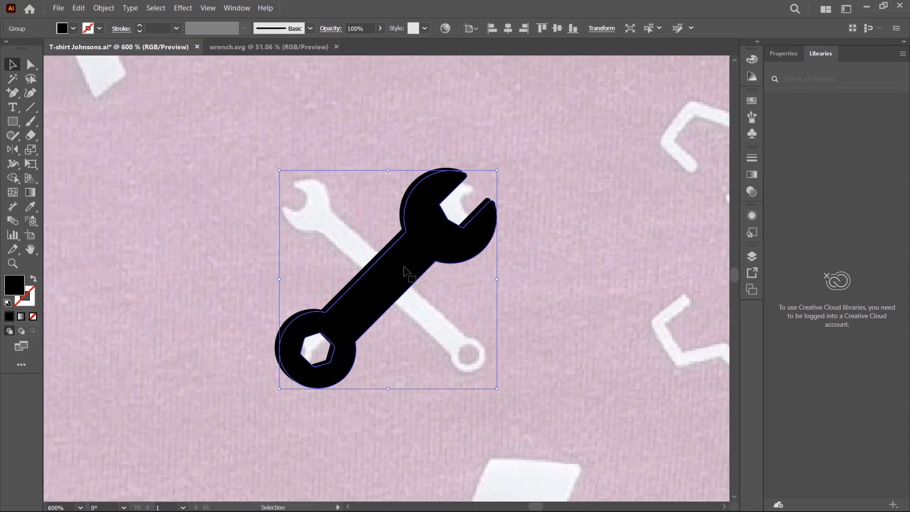
drag(404, 271, 523, 312)
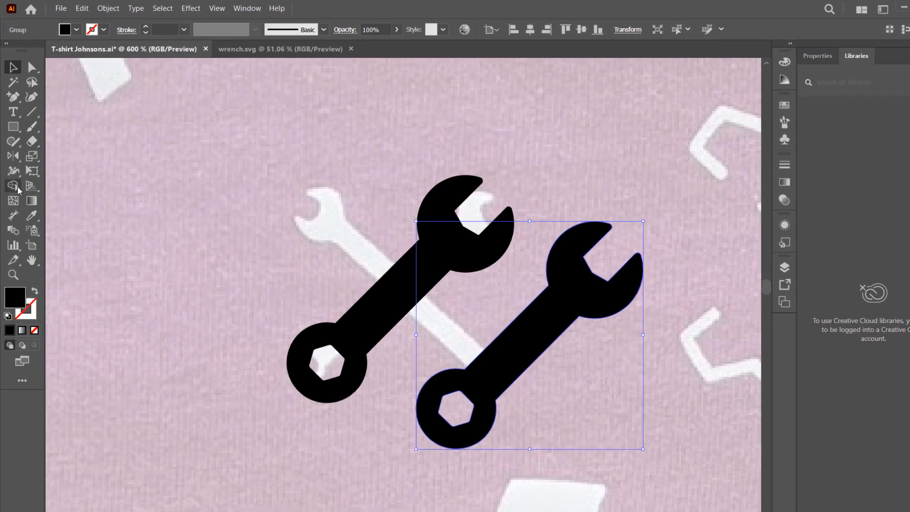
Reflect the wrench copy vertically around its centre with the Reflect tool
click(13, 156)
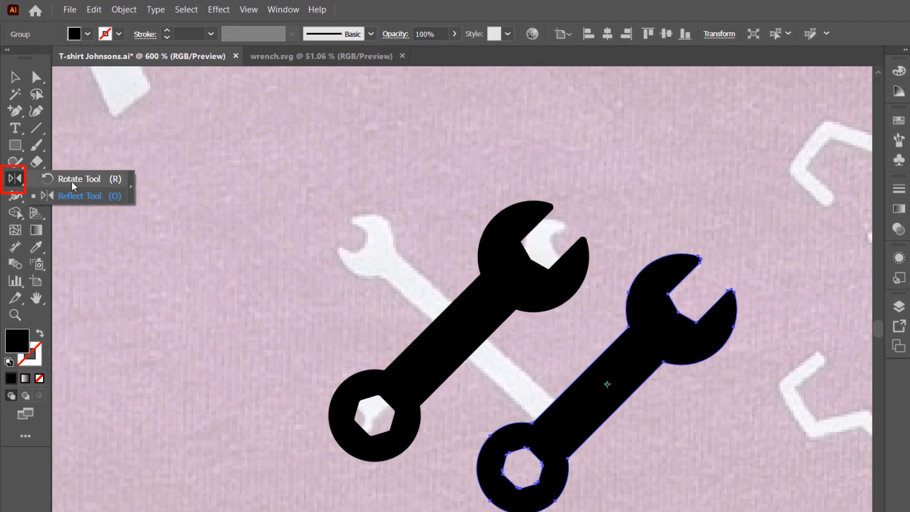
click(101, 196)
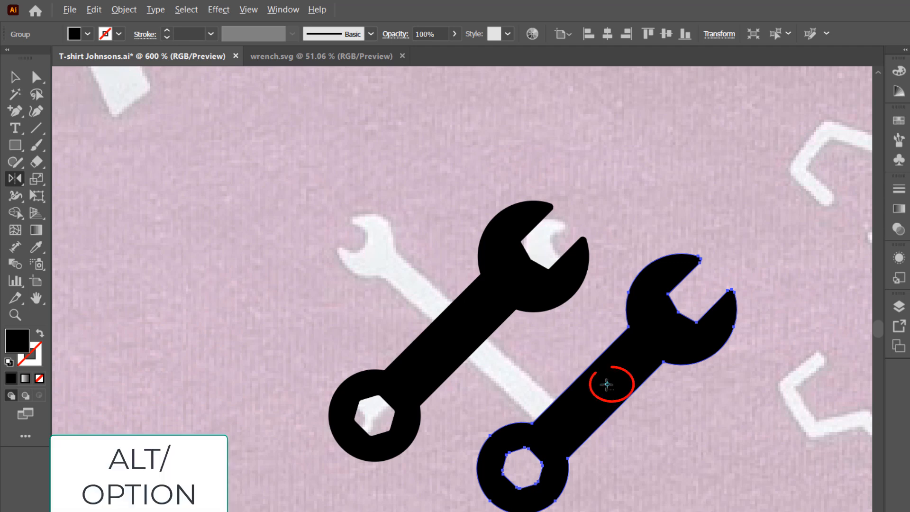
alt+click(607, 385)
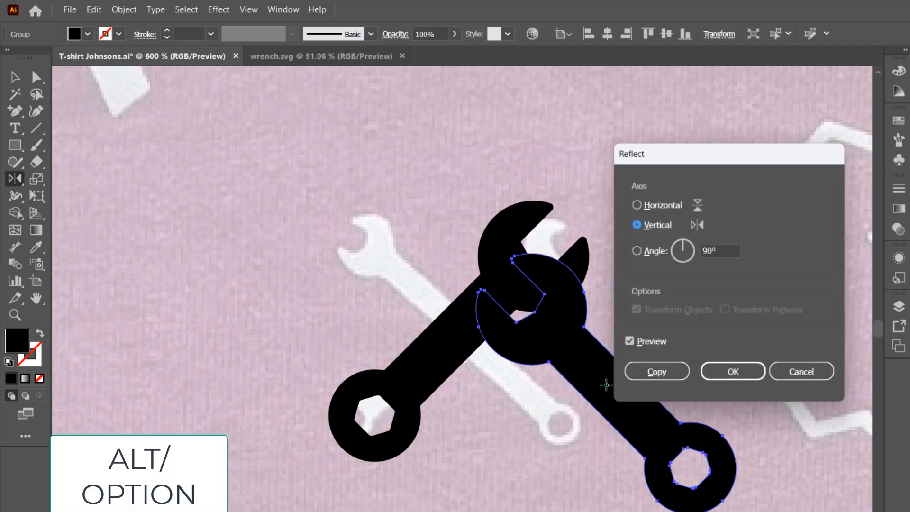
click(733, 372)
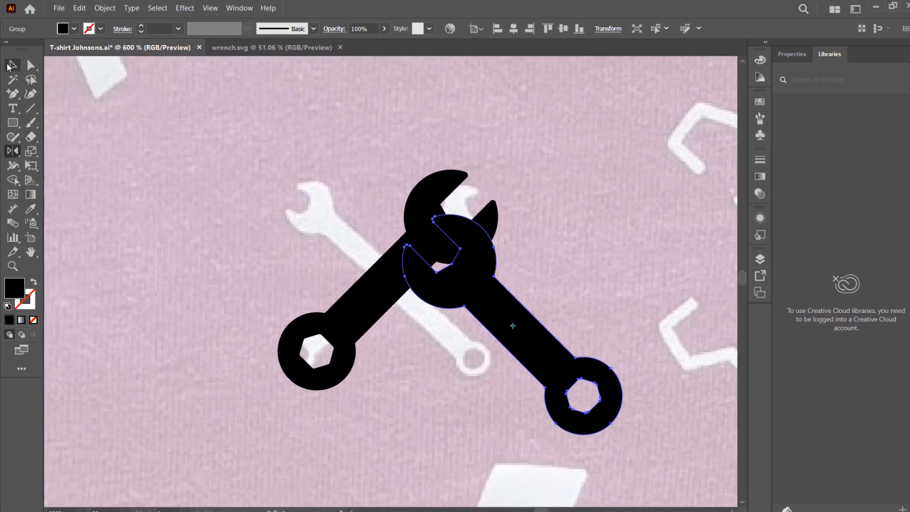
Move the mirrored wrench so it crosses the first wrench in an X
click(10, 66)
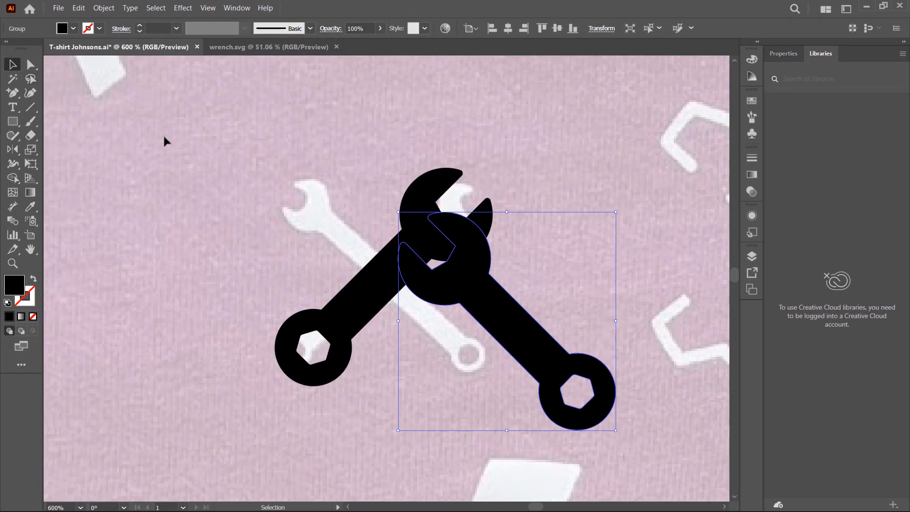
drag(489, 309, 371, 257)
shift+click(331, 335)
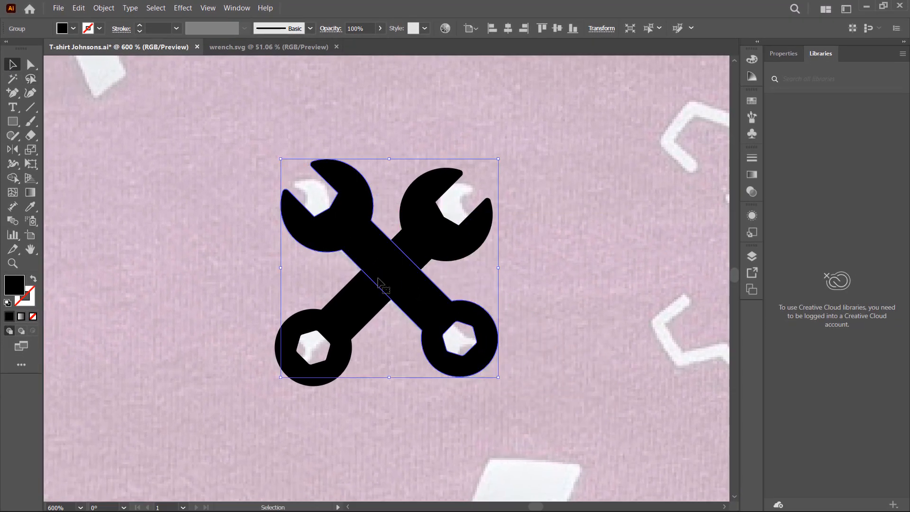
Select both wrenches, align their horizontal and vertical centres, and group them
shift+click(275, 345)
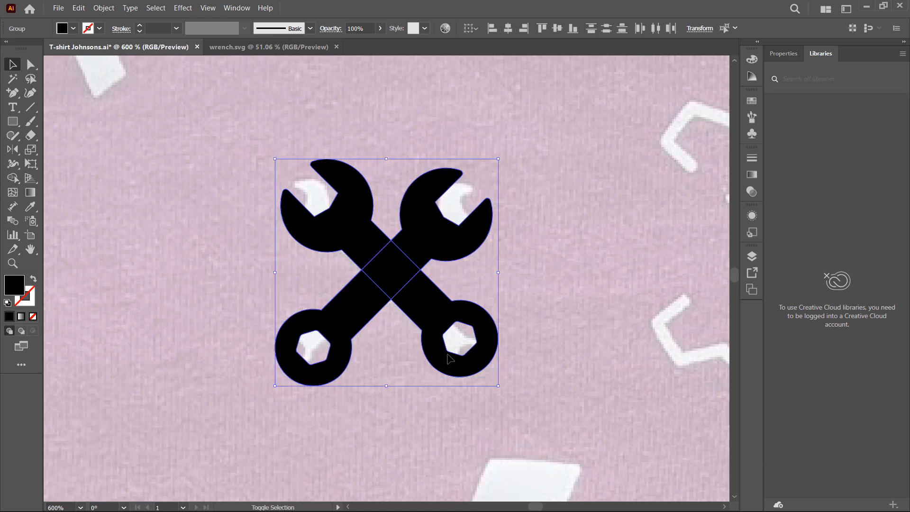
click(783, 53)
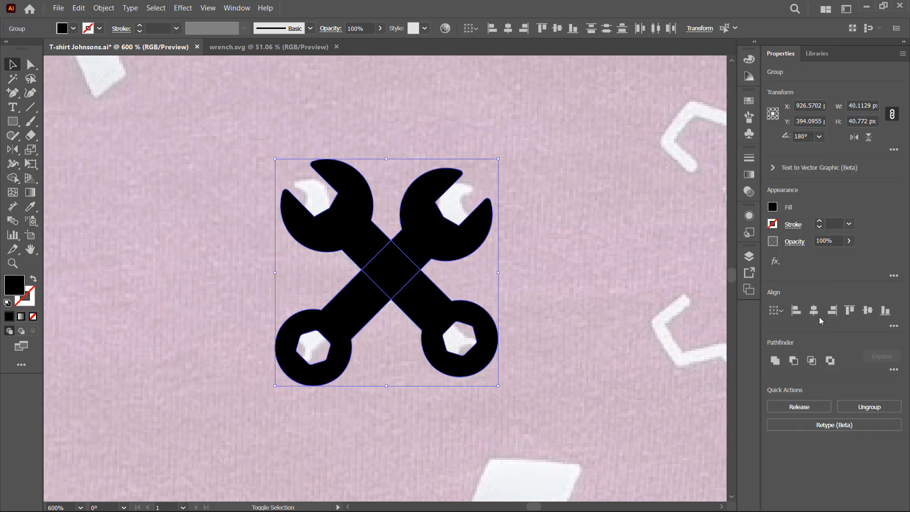
click(815, 311)
click(868, 310)
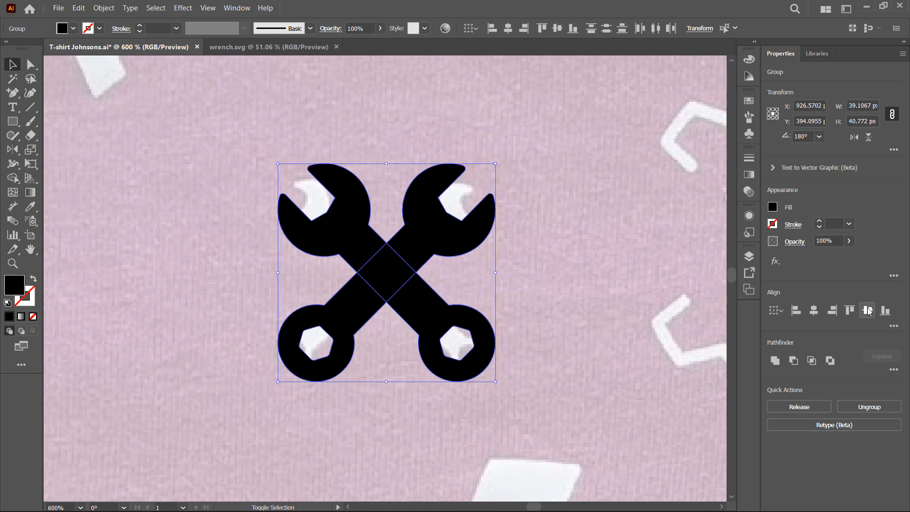
right_click(416, 236)
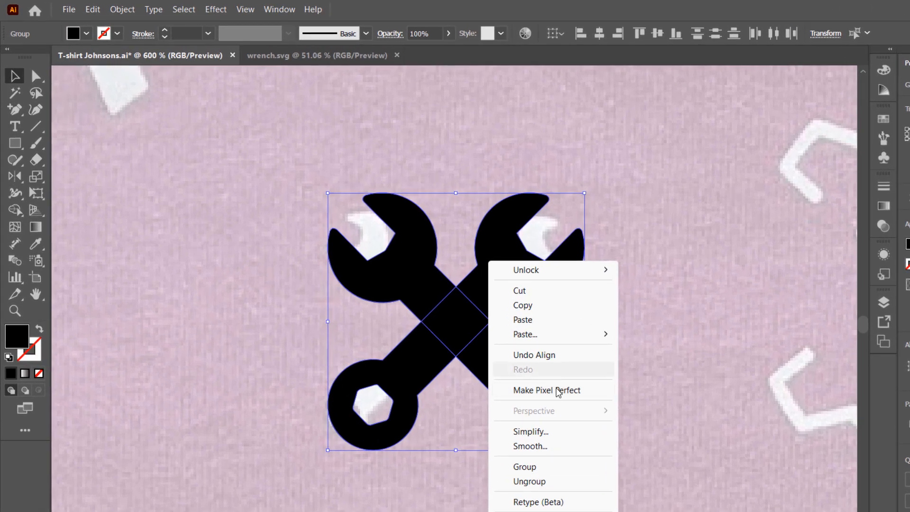
click(589, 474)
Duplicate the crossed wrenches with Paste in Front and move the copy to the right of the reference gear
scroll(608, 357, down, 3)
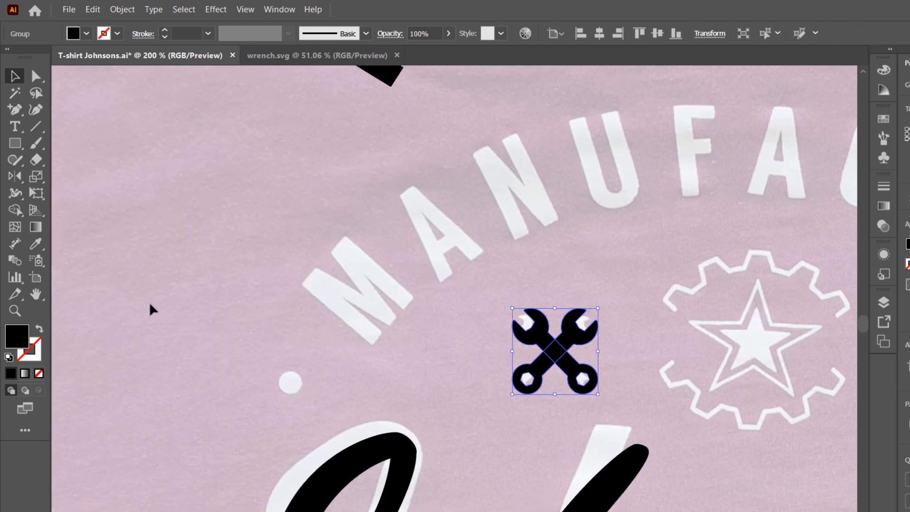
click(36, 293)
drag(704, 365, 413, 336)
click(15, 76)
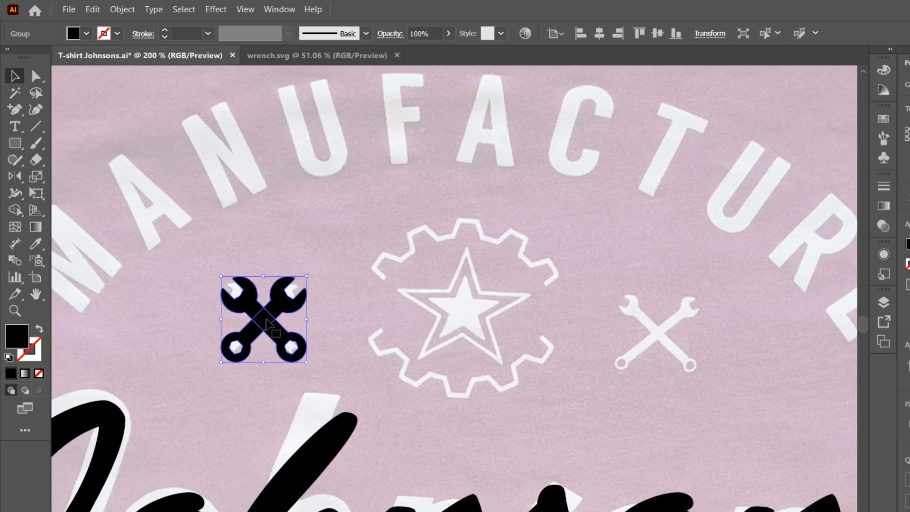
right_click(268, 325)
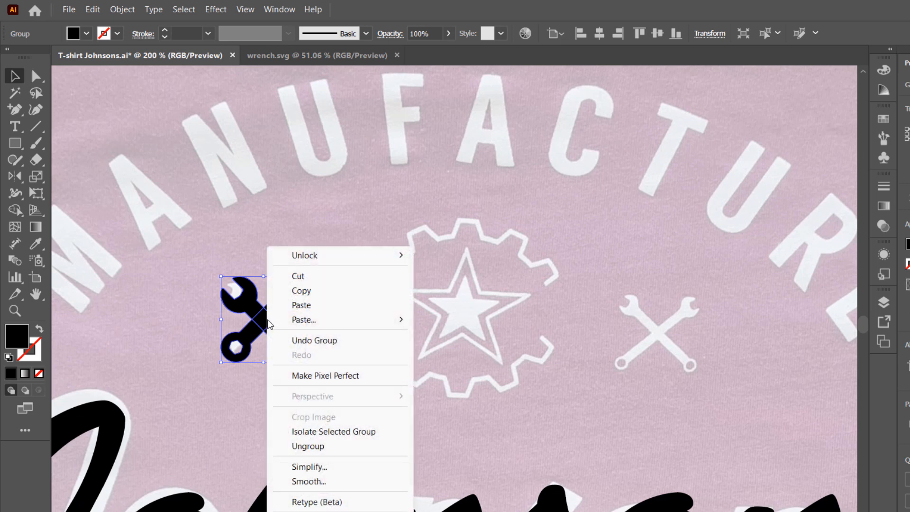
click(314, 293)
right_click(456, 319)
mouse_move(498, 321)
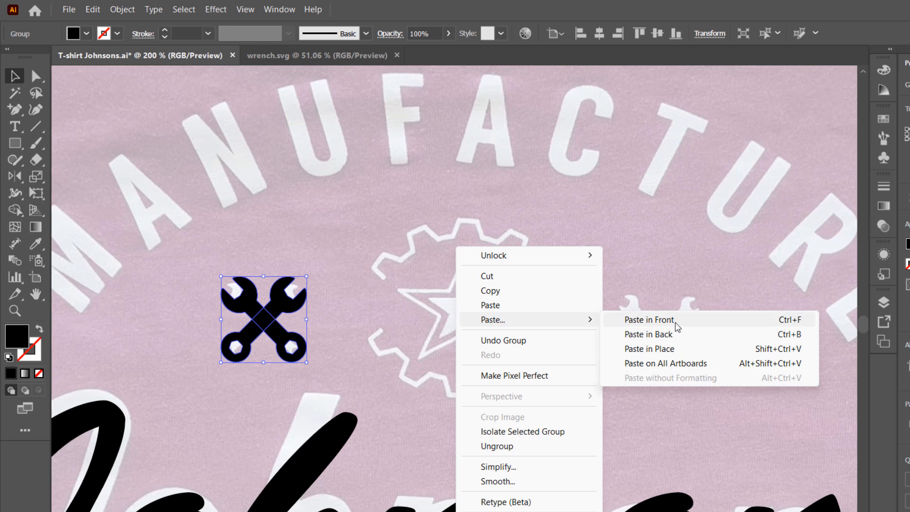
click(676, 320)
drag(271, 325, 658, 338)
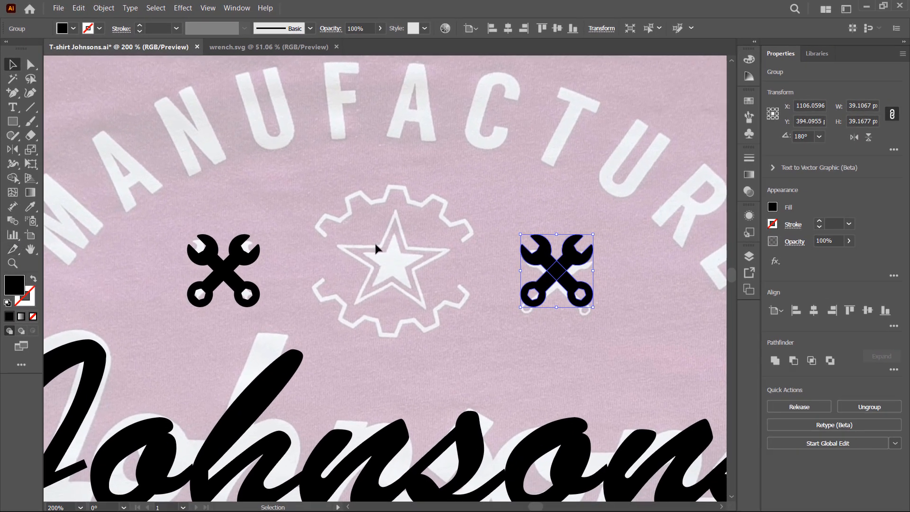
Open the gear.svg file from the project folder in Illustrator
scroll(403, 266, up, 2)
scroll(417, 247, up, 1)
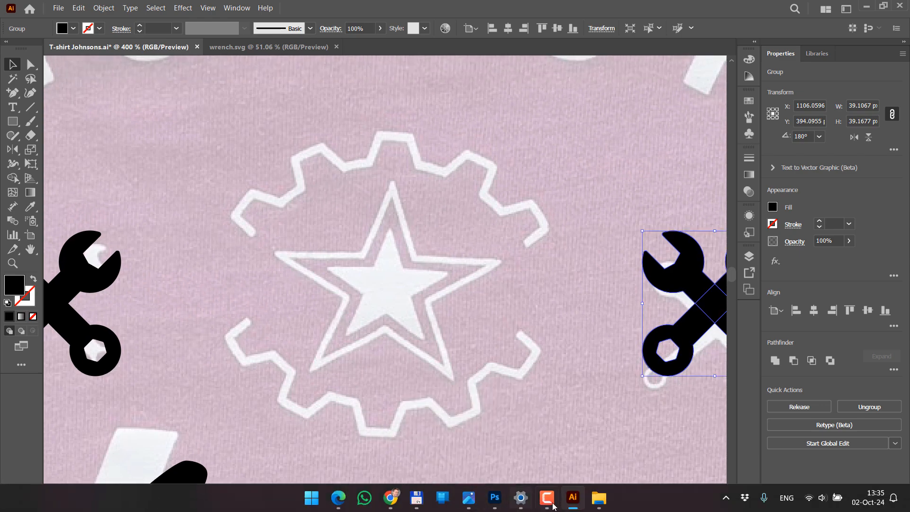
click(600, 507)
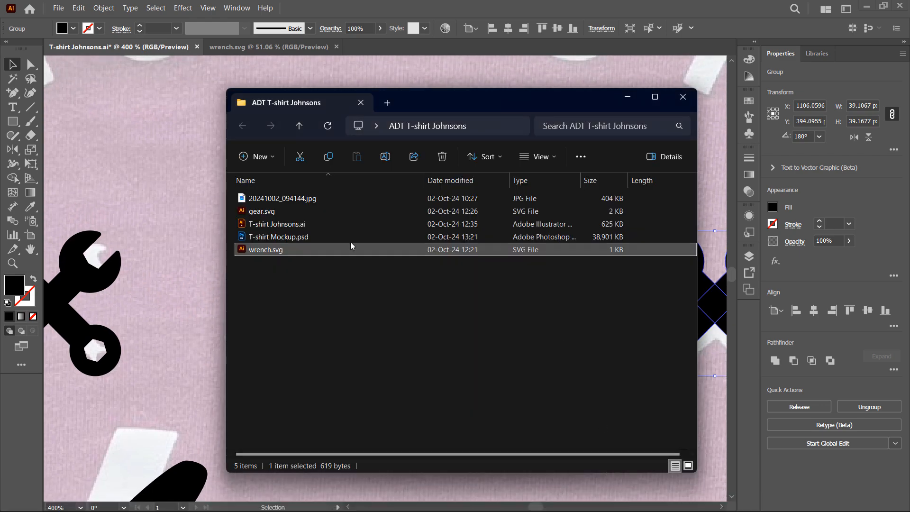
click(270, 214)
drag(269, 212, 164, 159)
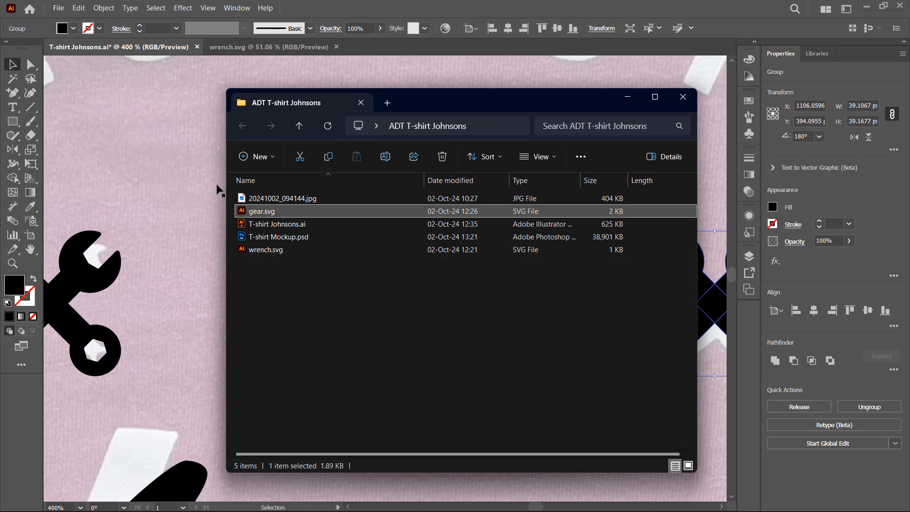
click(549, 4)
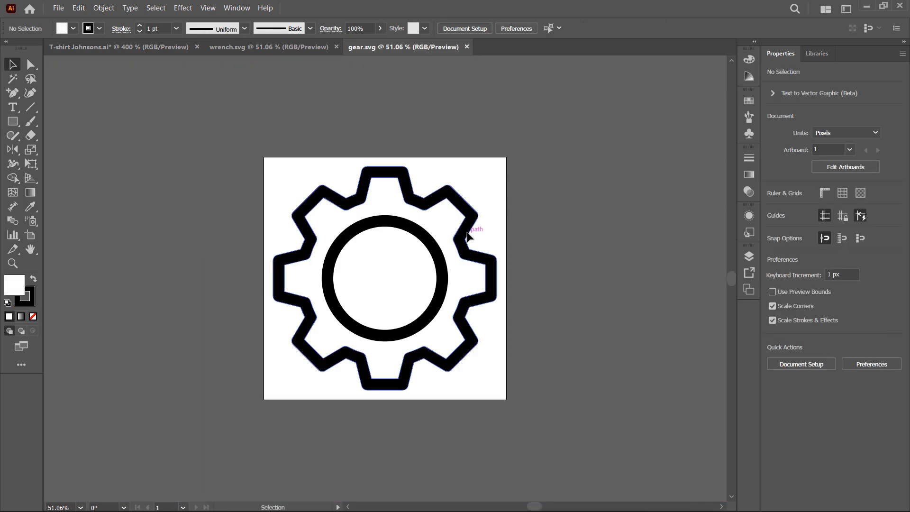
Copy the gear icon and paste it into the T-shirt Johnsons document
click(469, 236)
key(ctrl)
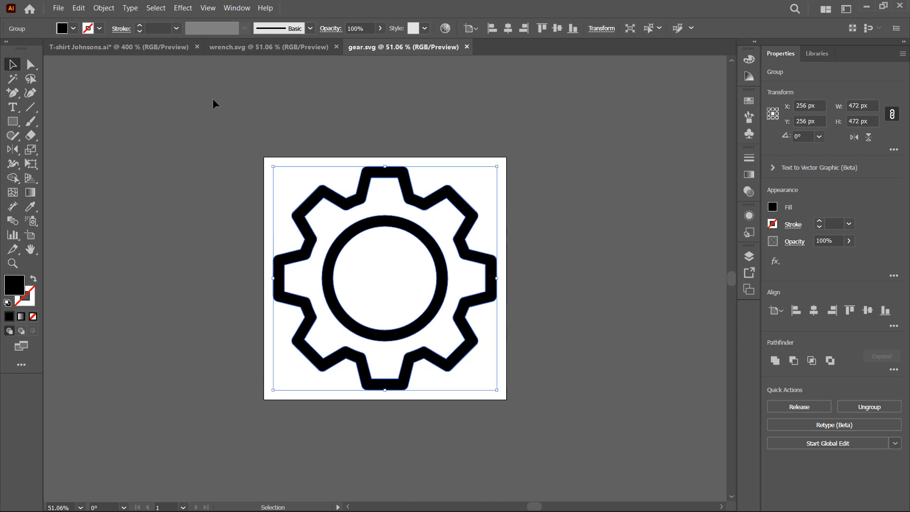
right_click(446, 195)
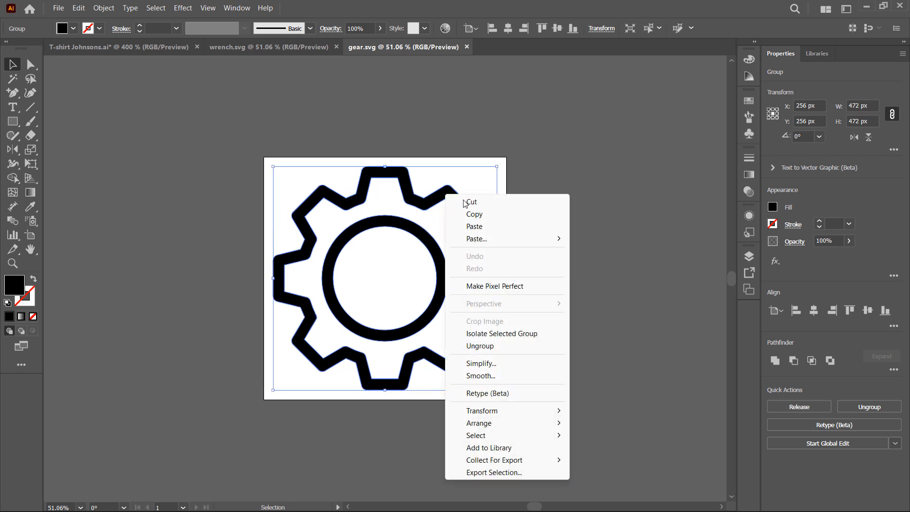
click(481, 211)
click(123, 51)
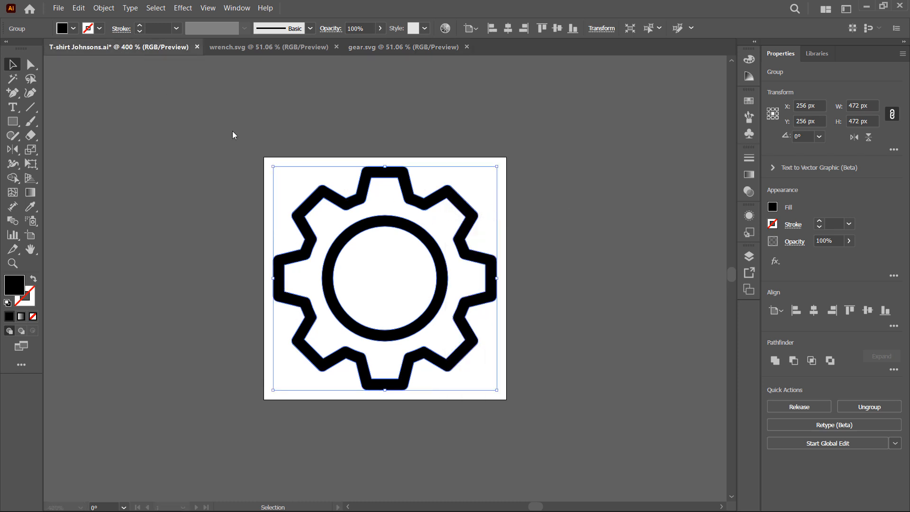
right_click(409, 248)
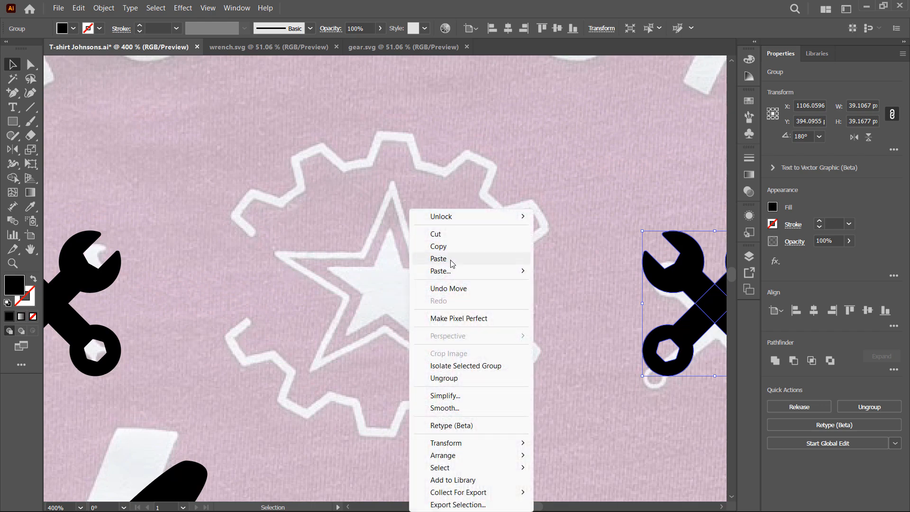
click(450, 260)
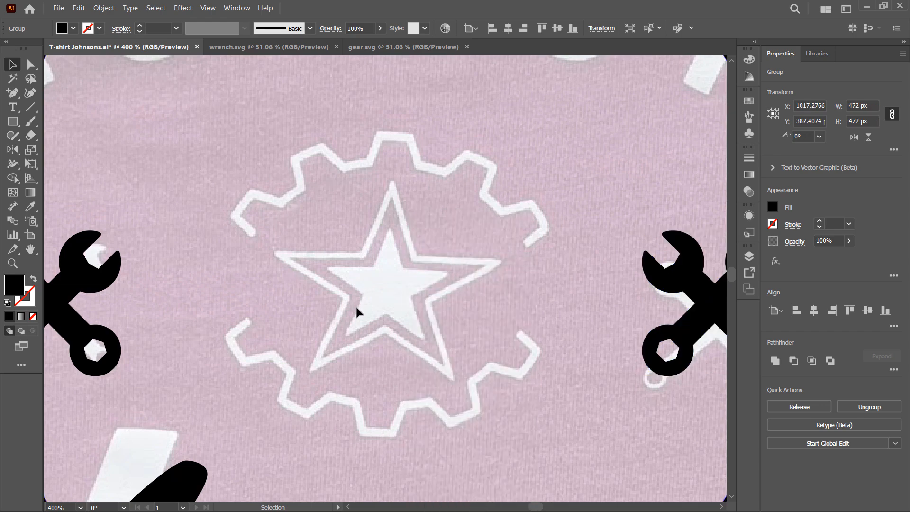
Scale the pasted gear down to about 80 px over the reference gear icon
key(ctrl+1)
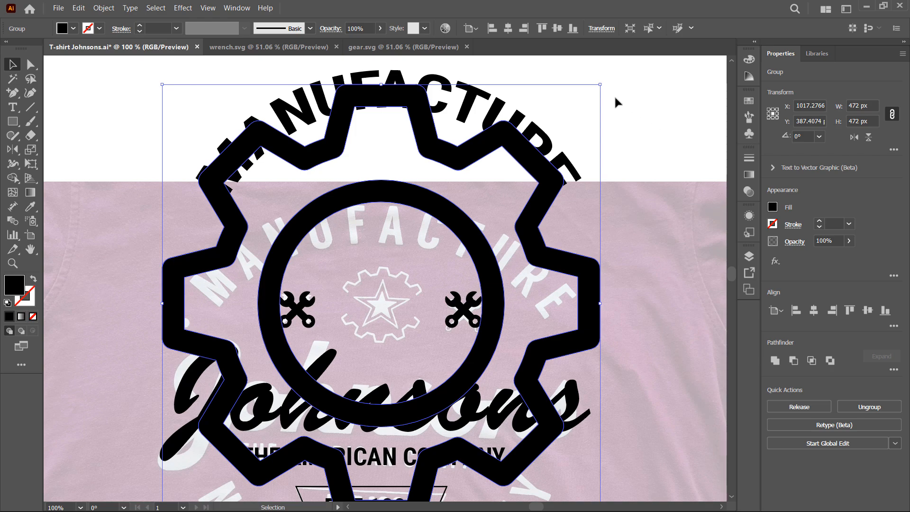
drag(601, 87, 527, 266)
scroll(378, 303, up, 3)
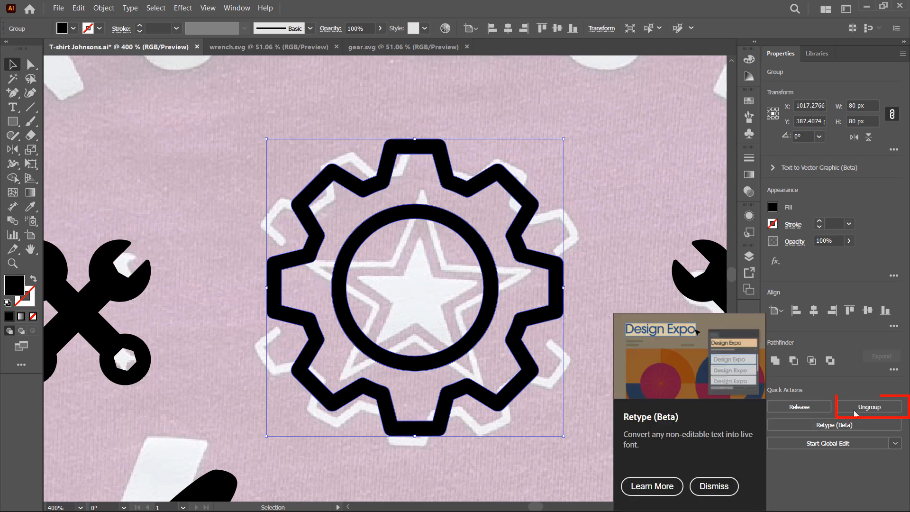
Enter the gear group and delete its inner circle
double_click(494, 299)
click(490, 292)
key(Delete)
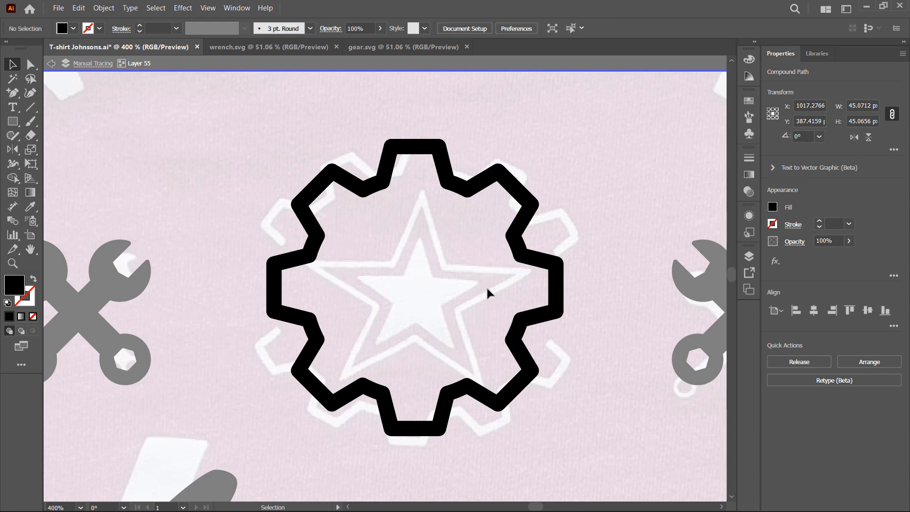
Leave the gear group and erase a horizontal band through the middle of the gear with the Eraser tool
click(488, 286)
double_click(590, 312)
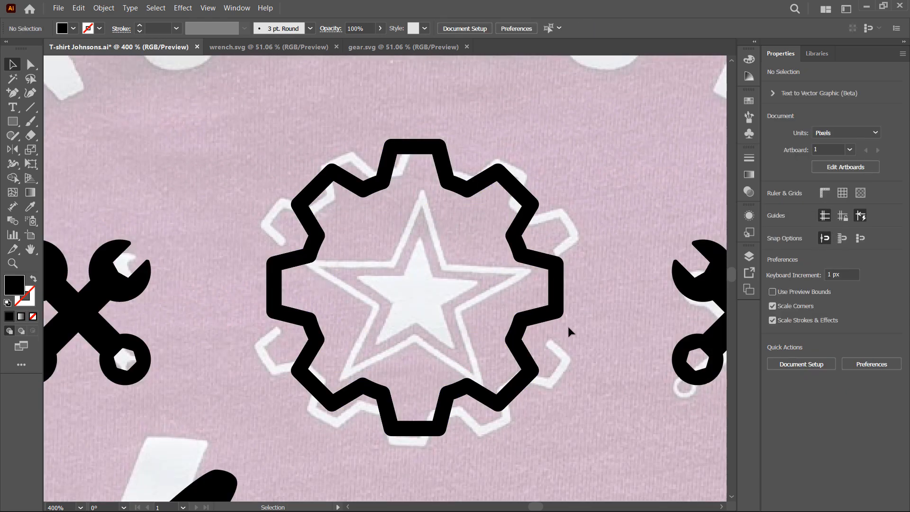
click(34, 142)
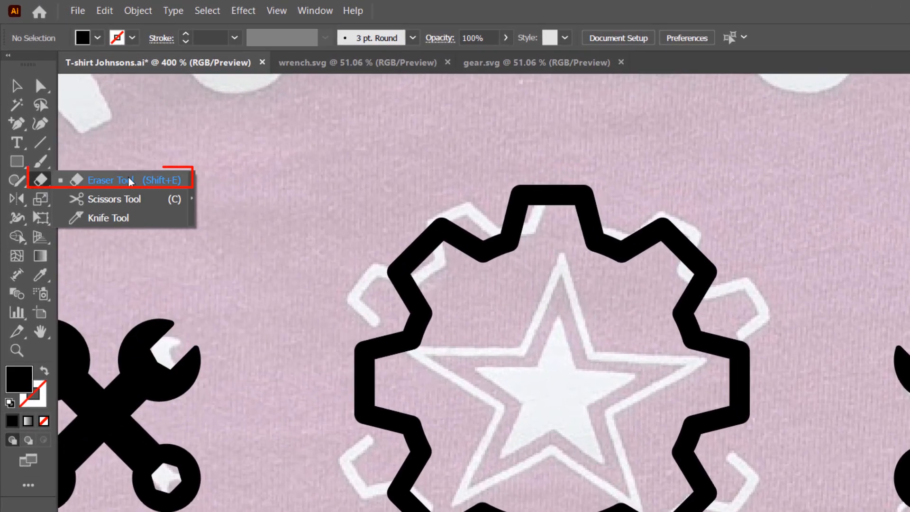
click(145, 181)
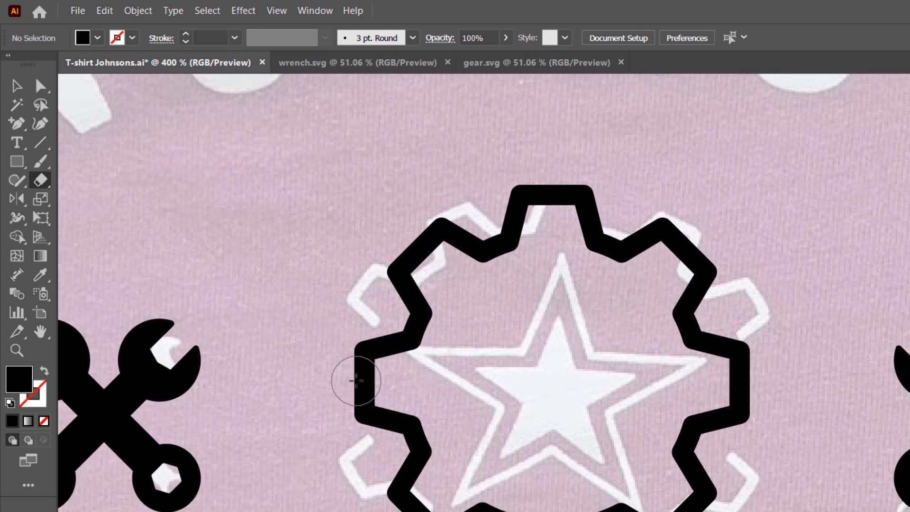
drag(355, 381, 795, 382)
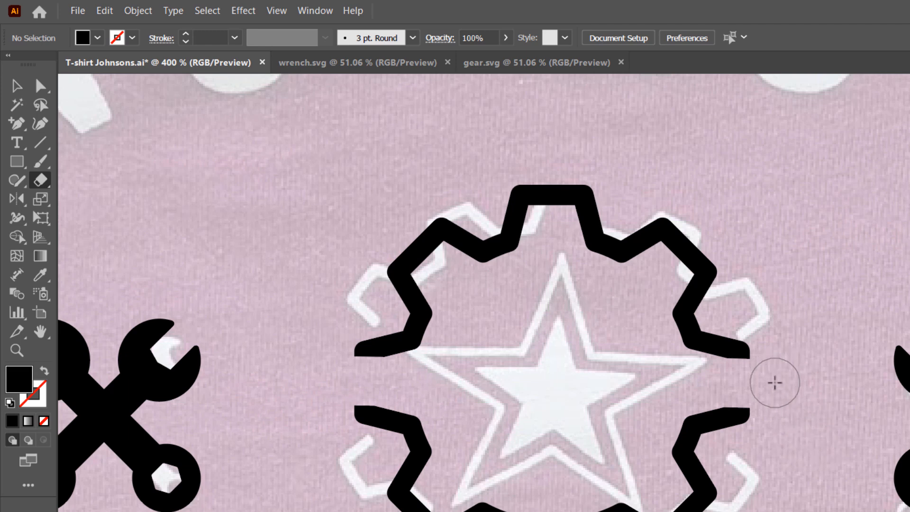
mouse_move(775, 382)
mouse_down()
mouse_move(407, 369)
mouse_move(298, 351)
mouse_up()
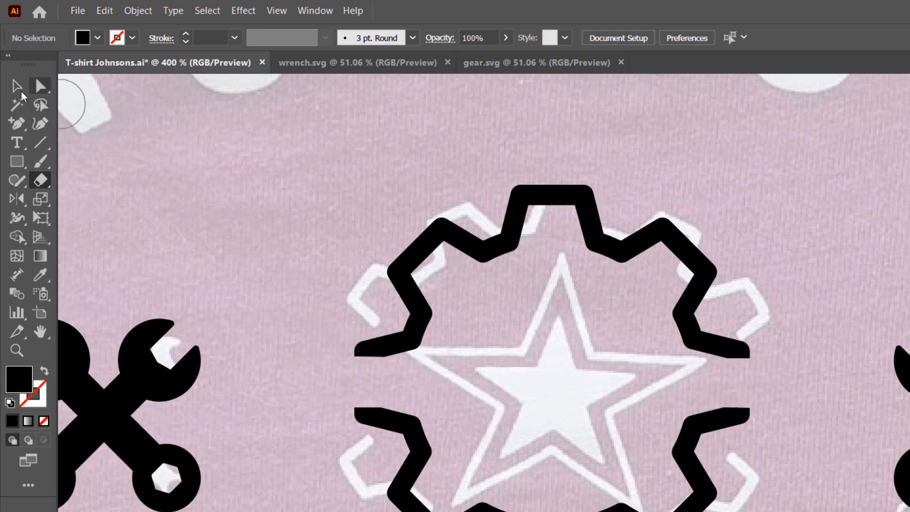
Draw a five-pointed star about 29 px wide at the gear's center with the Star tool
click(16, 86)
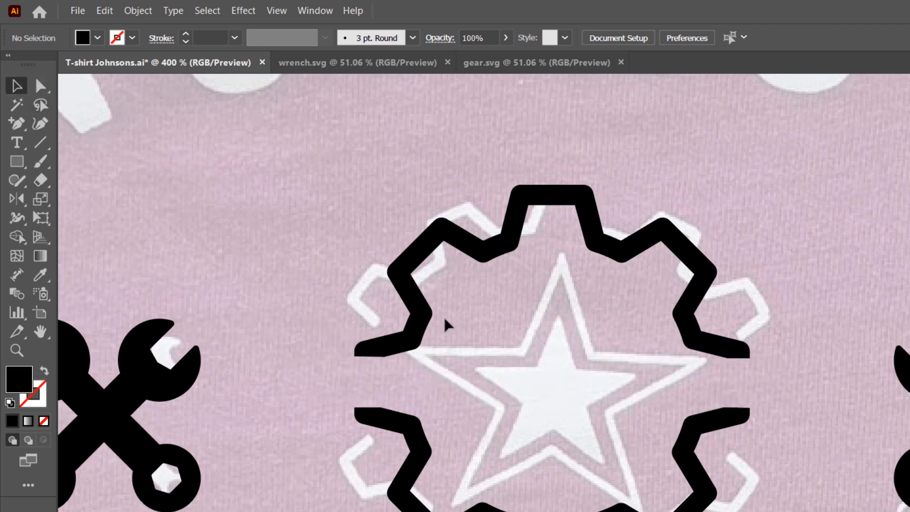
click(17, 162)
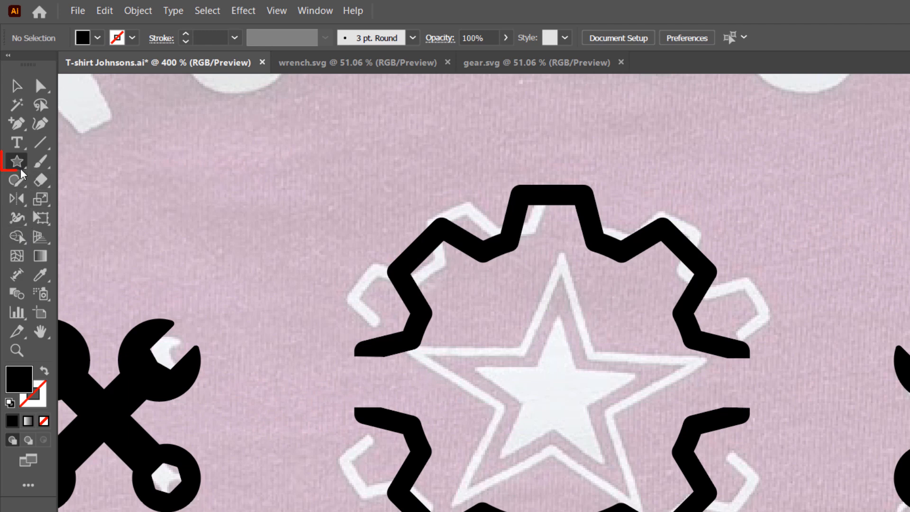
right_click(21, 171)
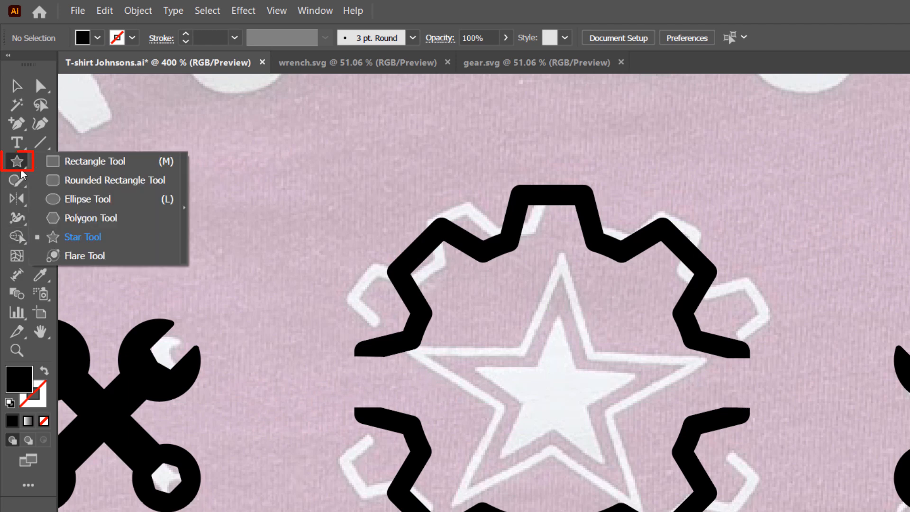
click(165, 244)
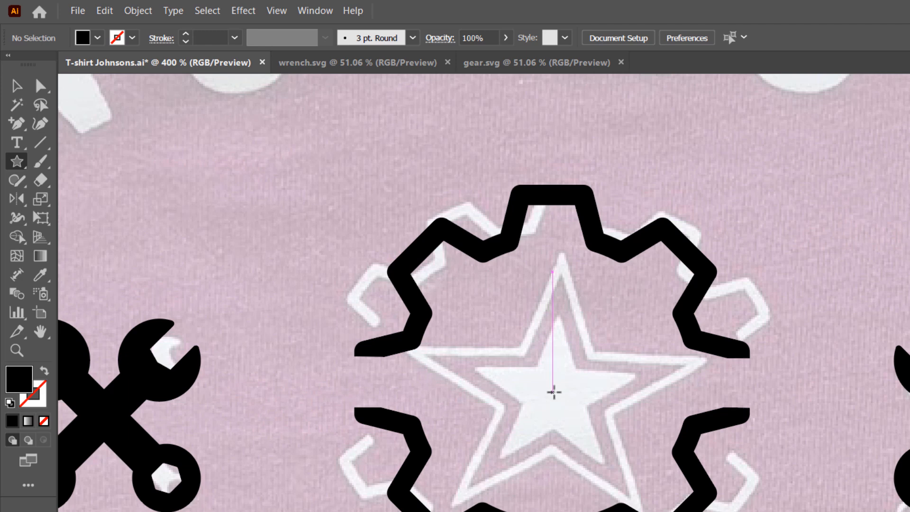
drag(554, 391, 569, 466)
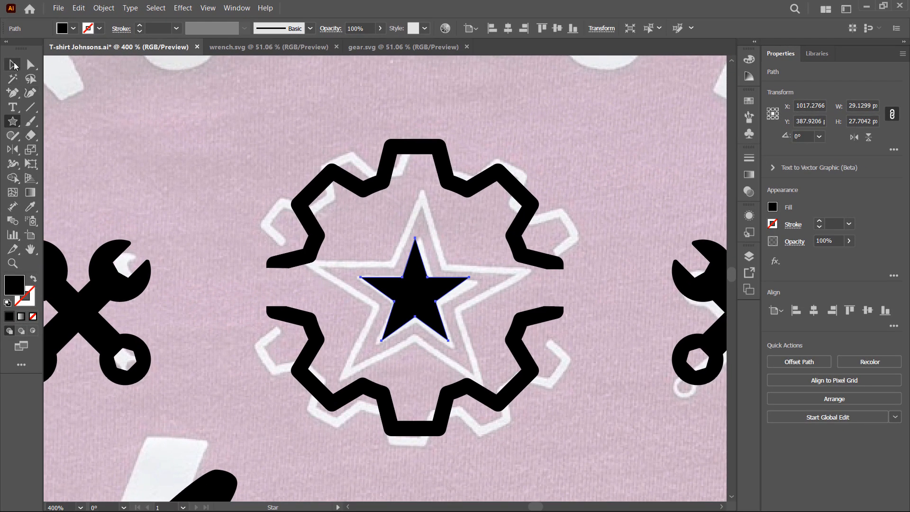
click(17, 84)
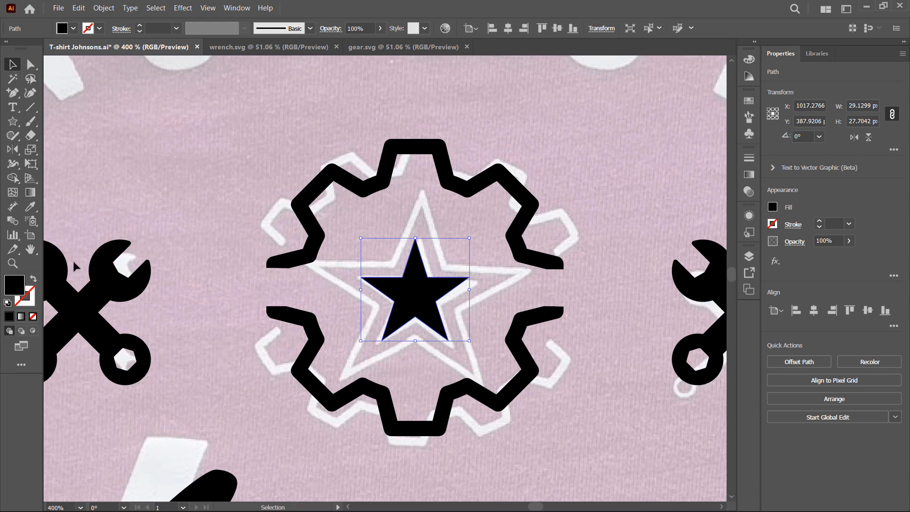
Copy the star and paste the copy in front of it
click(456, 205)
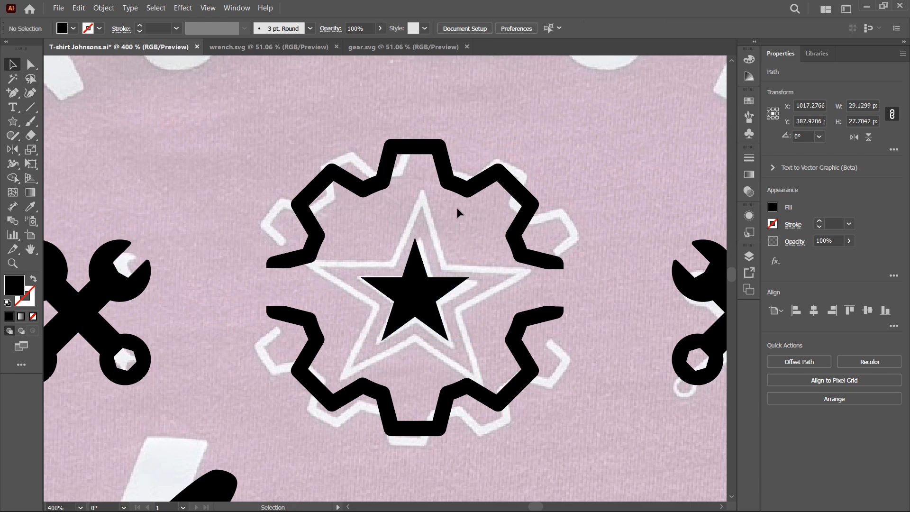
click(431, 299)
right_click(432, 299)
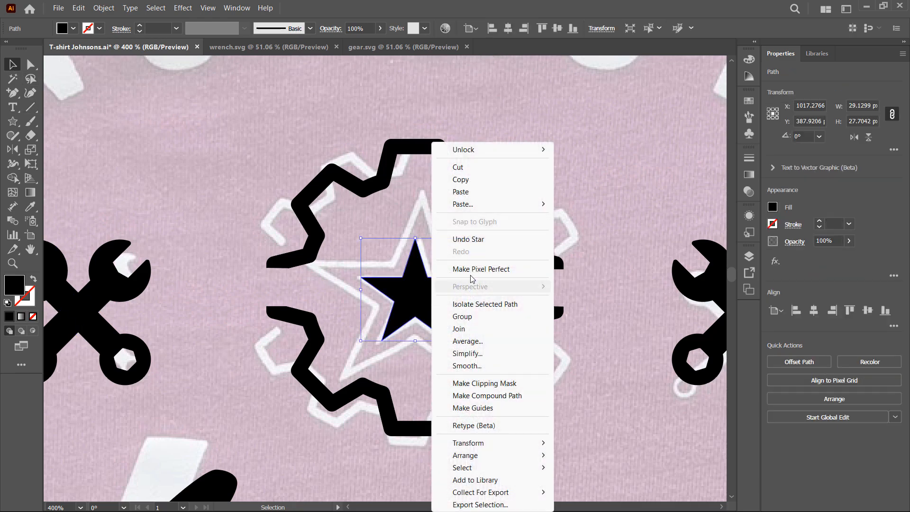
click(496, 179)
click(512, 232)
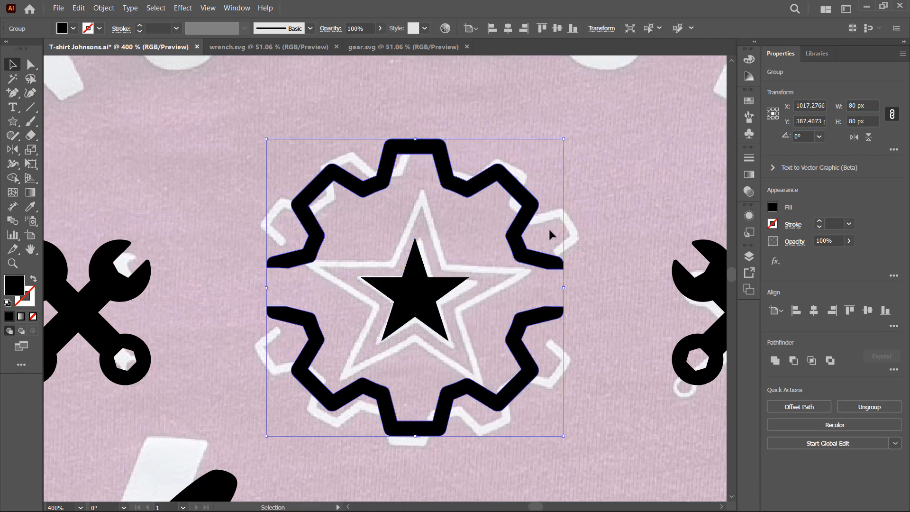
click(605, 204)
right_click(606, 205)
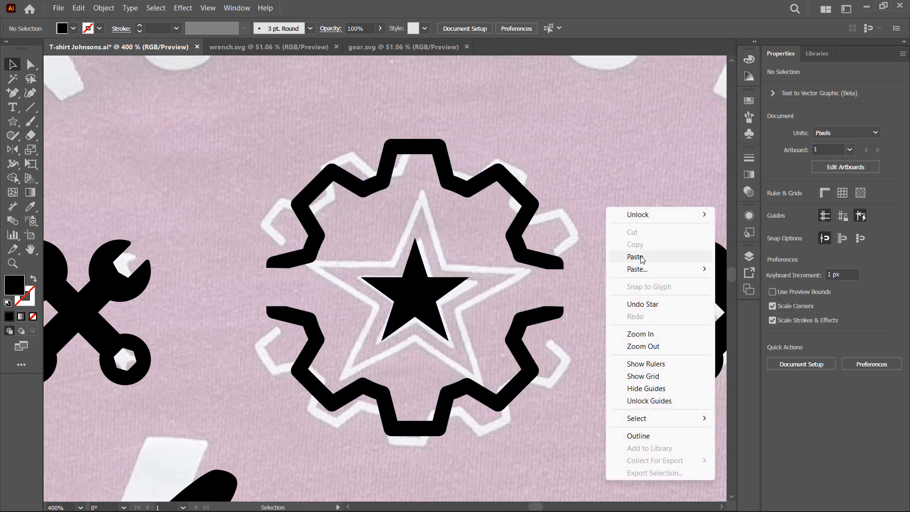
mouse_move(644, 268)
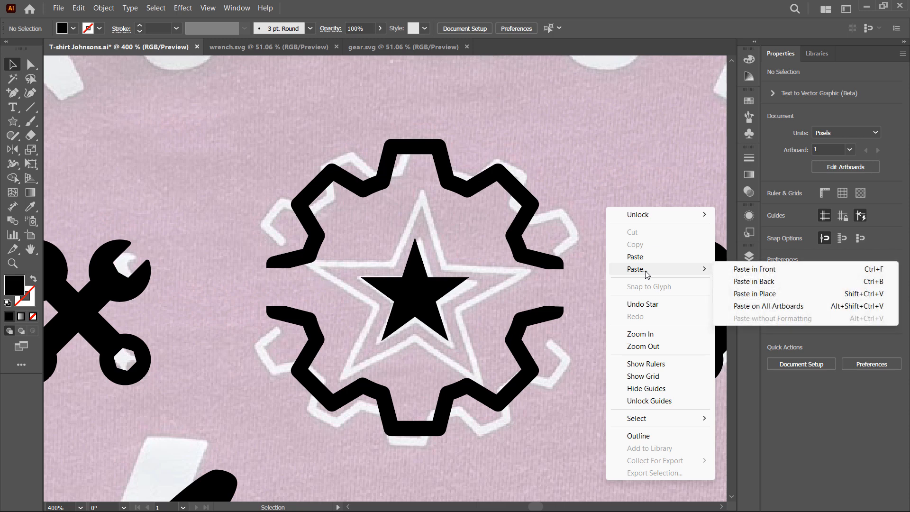
click(803, 277)
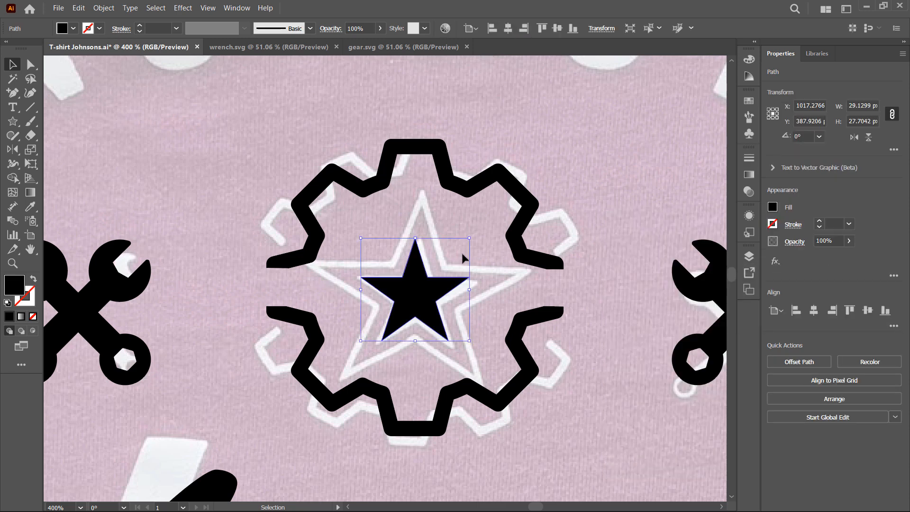
Enlarge the star copy to about 48 px wide and swap its fill to a stroke outline
drag(468, 238, 560, 205)
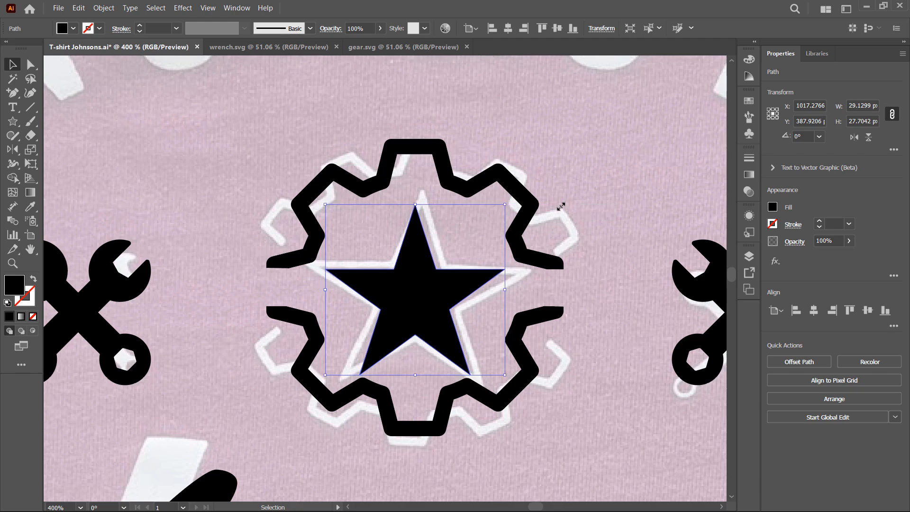
click(32, 280)
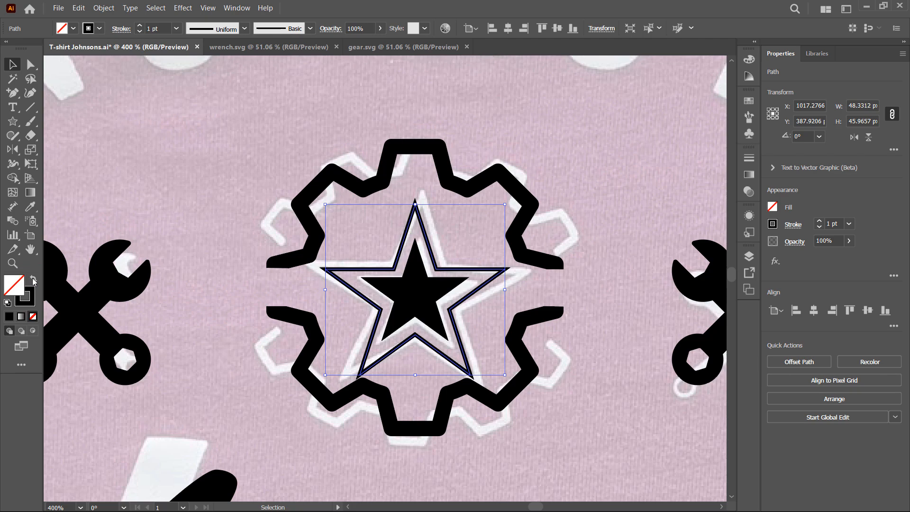
click(610, 204)
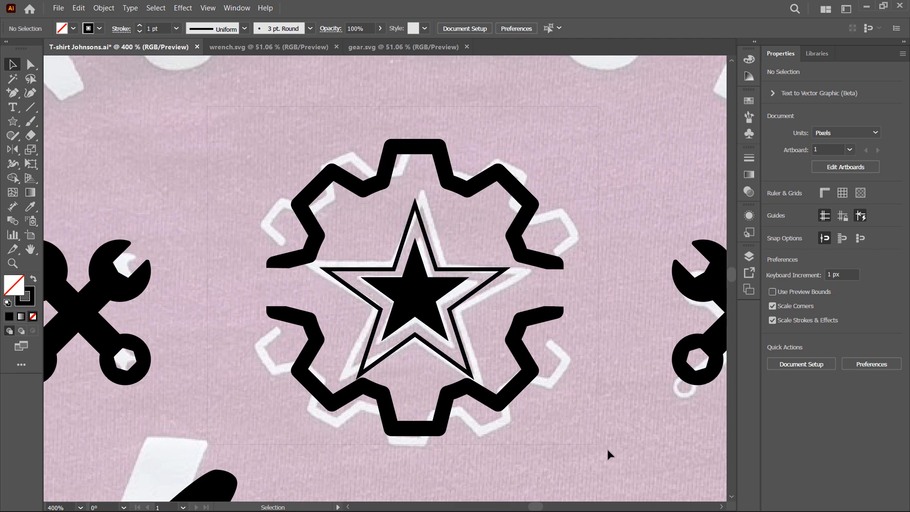
Center-align the two stars with the gear horizontally and vertically, then group them
key(ctrl+a)
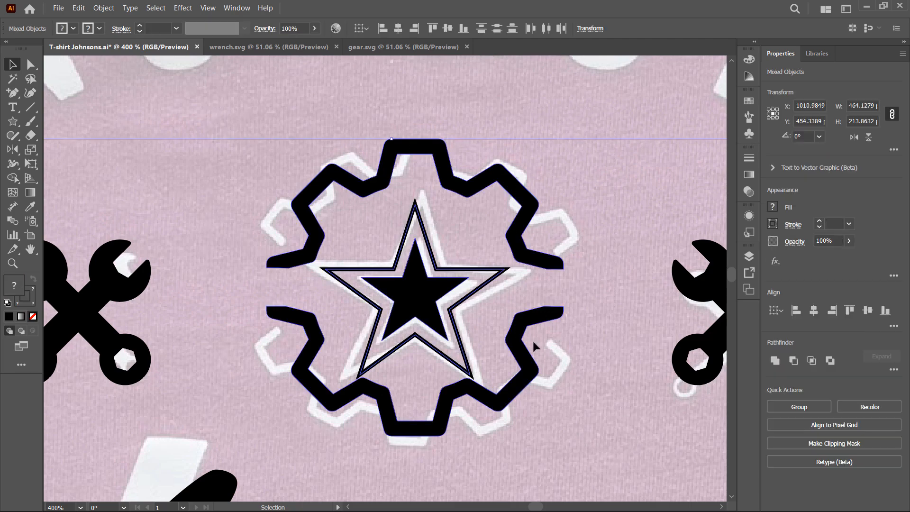
scroll(416, 325, down, 2)
click(454, 219)
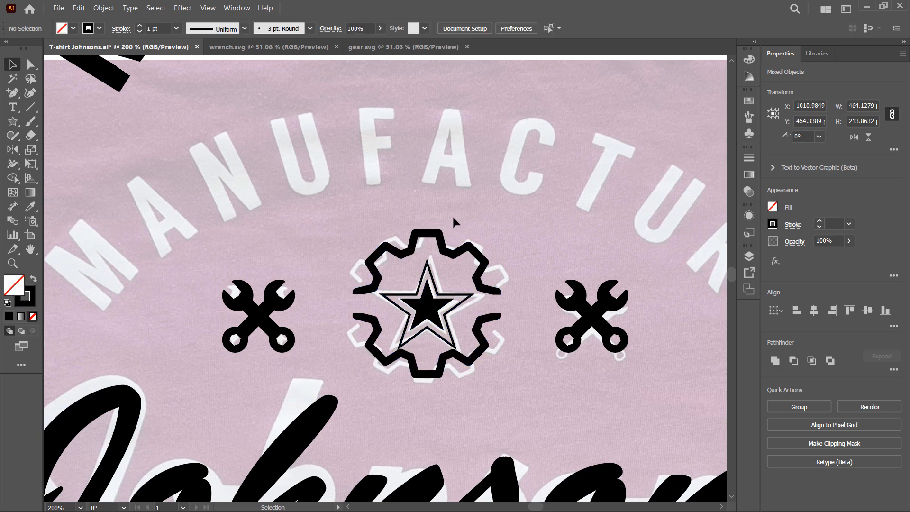
click(431, 307)
shift+click(429, 267)
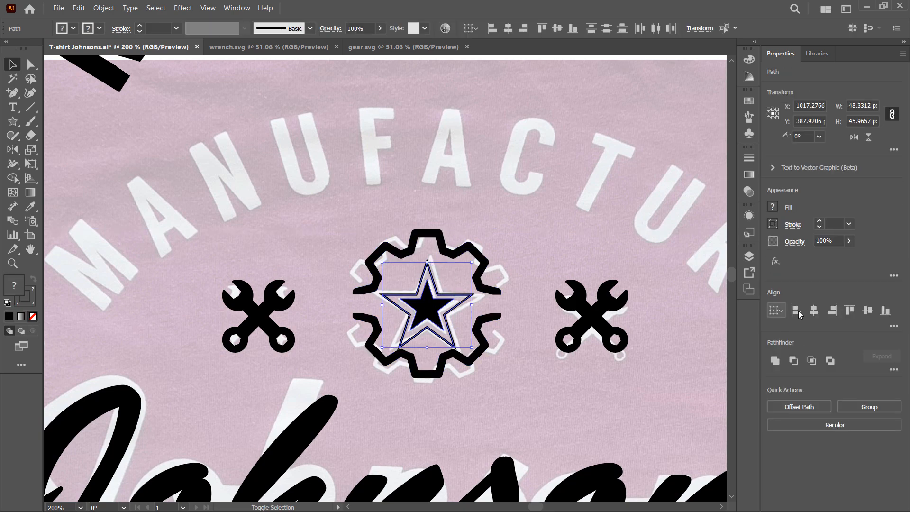
click(814, 310)
click(868, 311)
scroll(428, 328, up, 1)
right_click(413, 313)
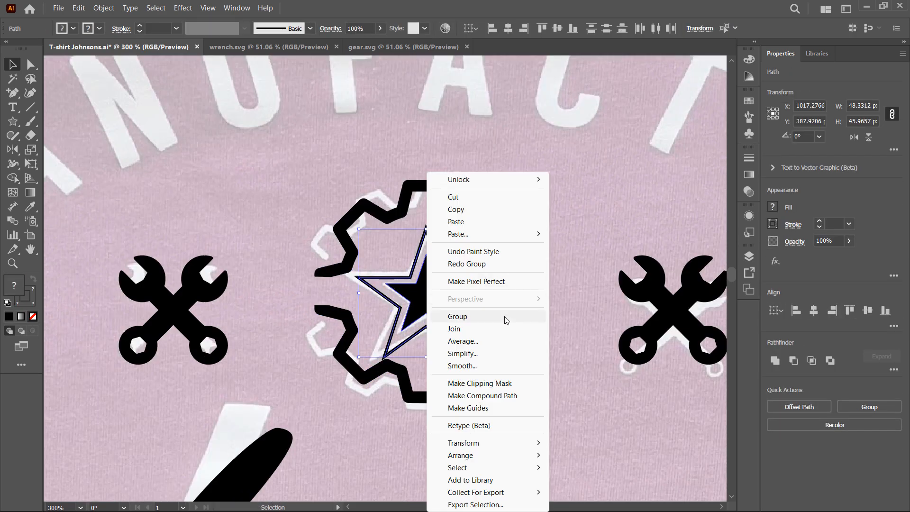
click(505, 321)
shift+click(505, 321)
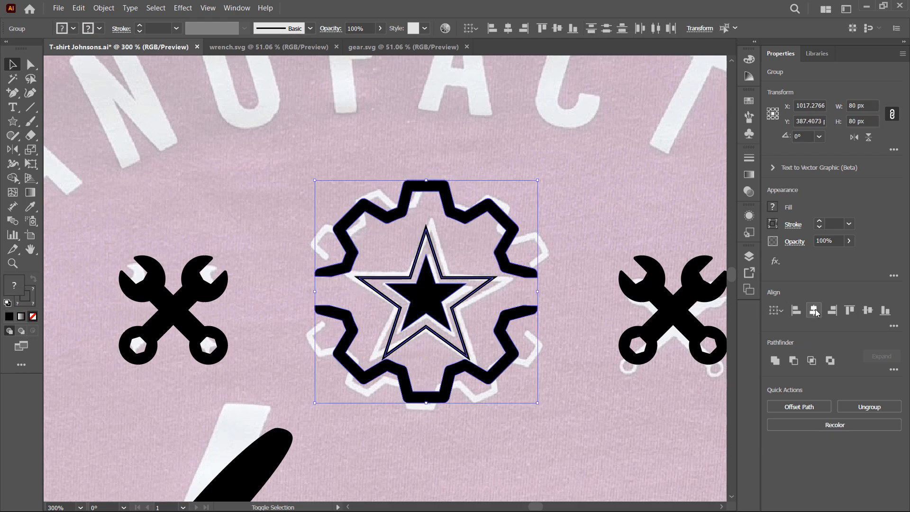
Draw a small circle about 10 px wide as the dot beside the start of MANUFACTURE
click(574, 370)
key(ctrl+0)
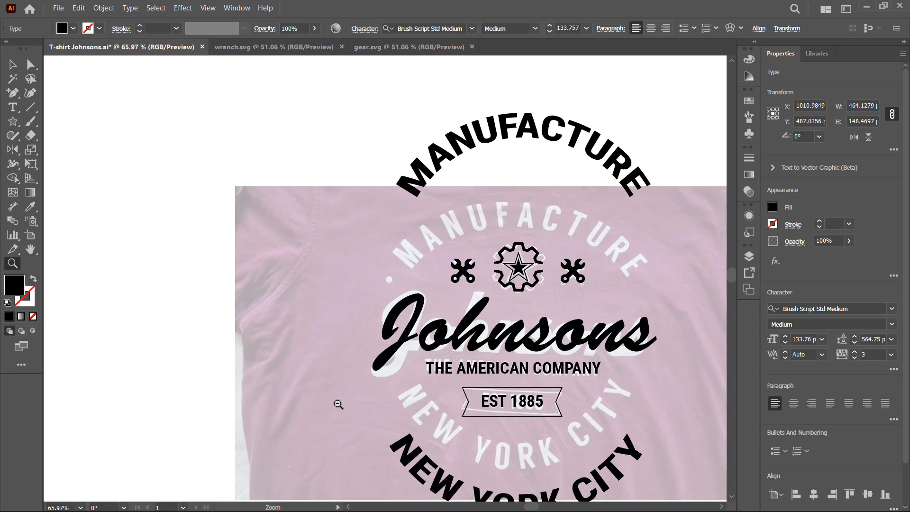
drag(558, 310, 438, 288)
drag(408, 110, 407, 189)
drag(439, 478, 444, 423)
key(z)
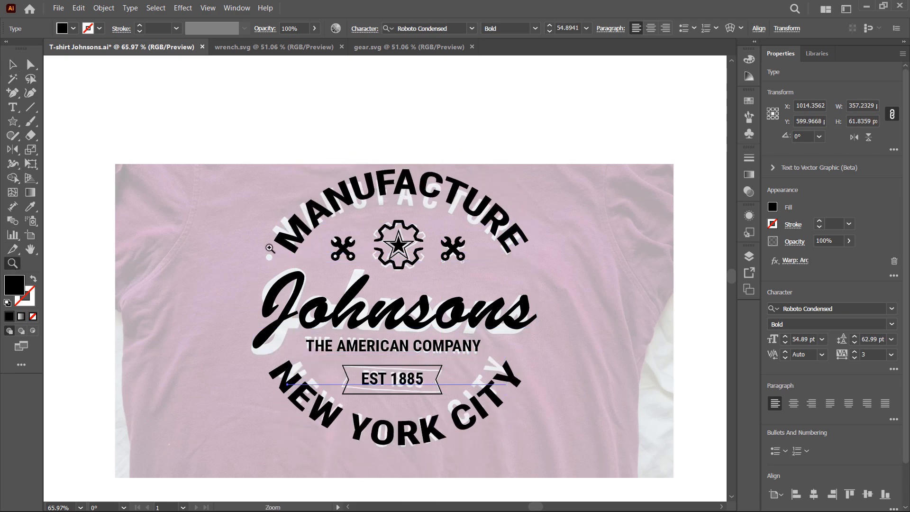
drag(273, 241, 548, 379)
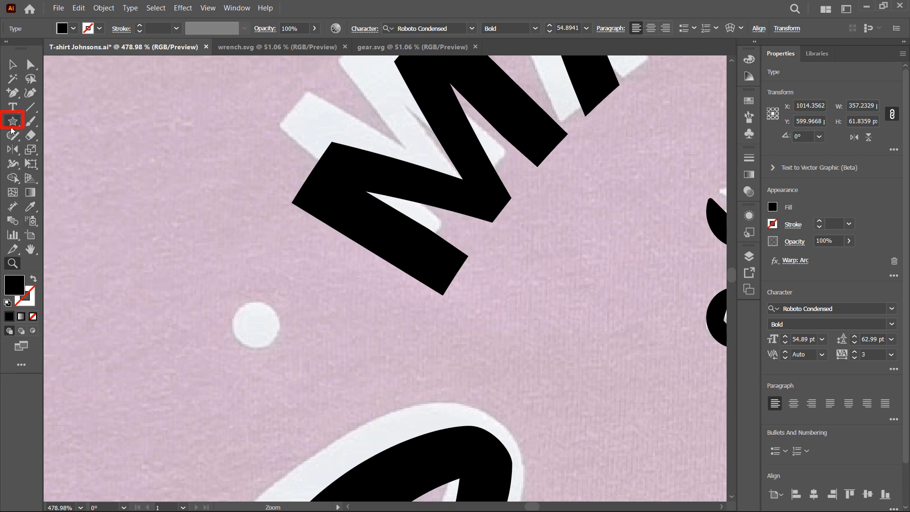
drag(11, 127, 67, 148)
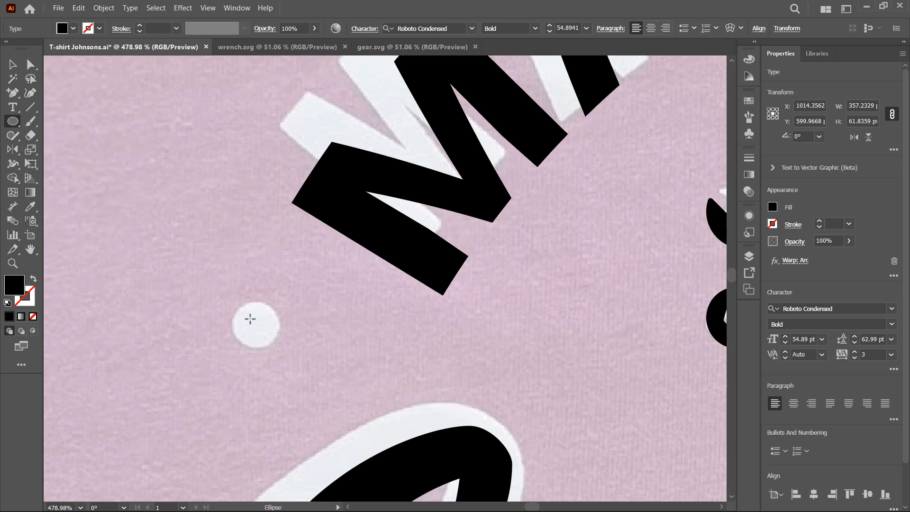
mouse_move(262, 330)
mouse_down()
mouse_move(281, 346)
mouse_move(255, 326)
mouse_up()
key(v)
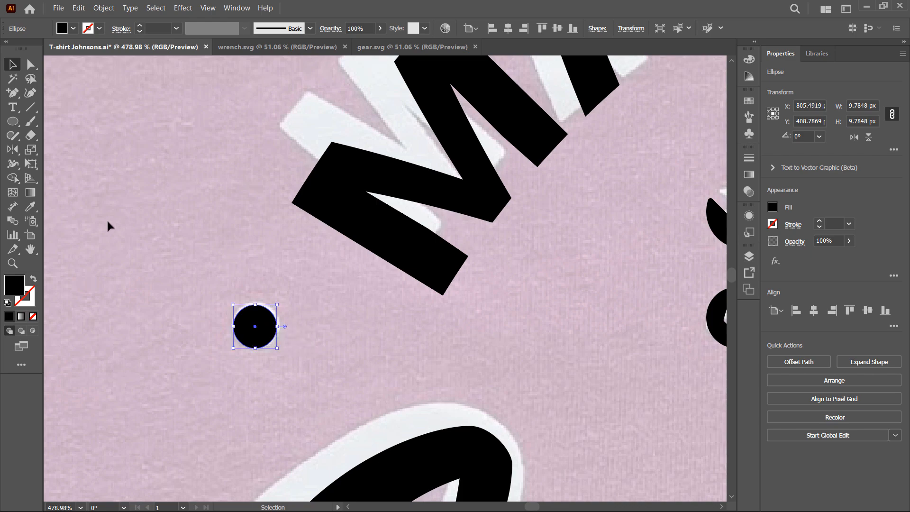
Invert the colors of the grouped T-shirt design to white
click(13, 263)
drag(480, 250, 237, 325)
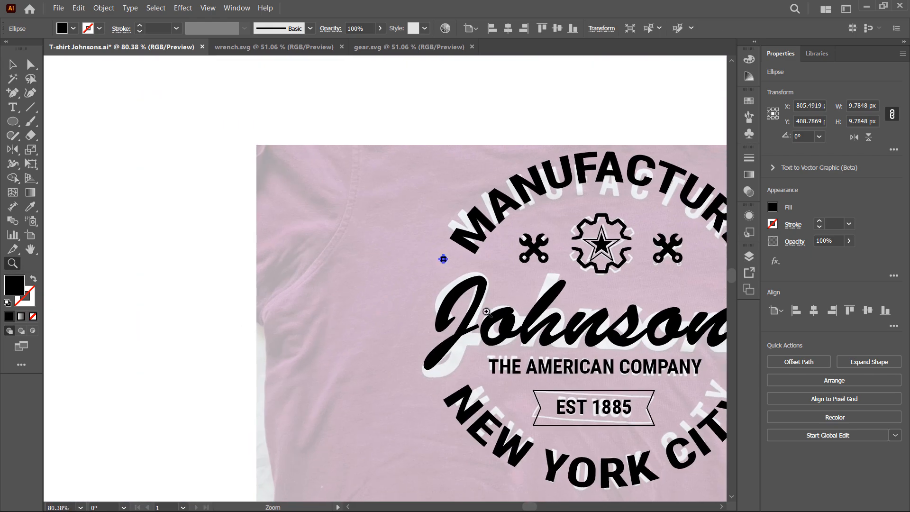
click(30, 249)
drag(557, 297, 394, 252)
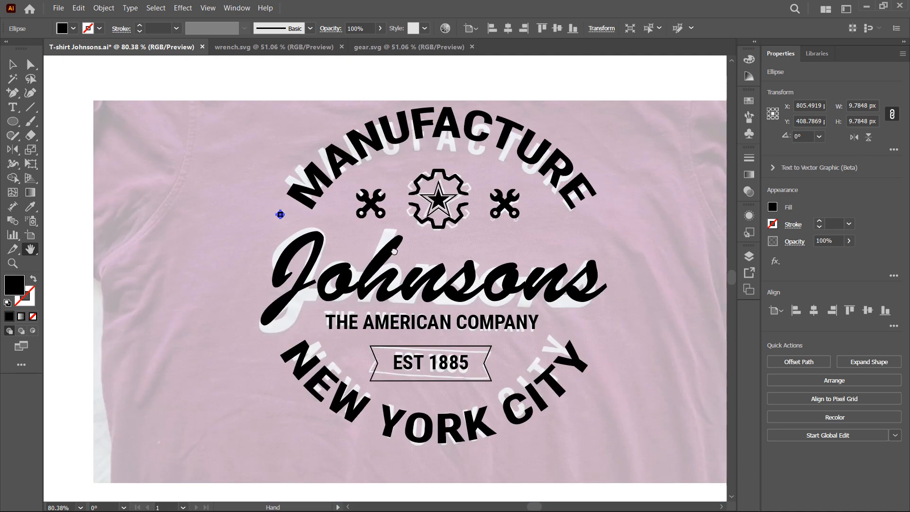
click(79, 8)
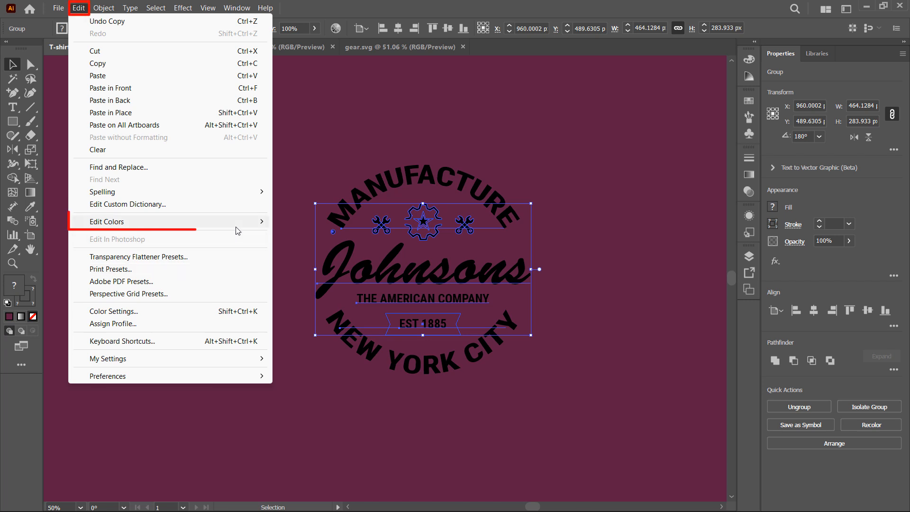
mouse_move(237, 231)
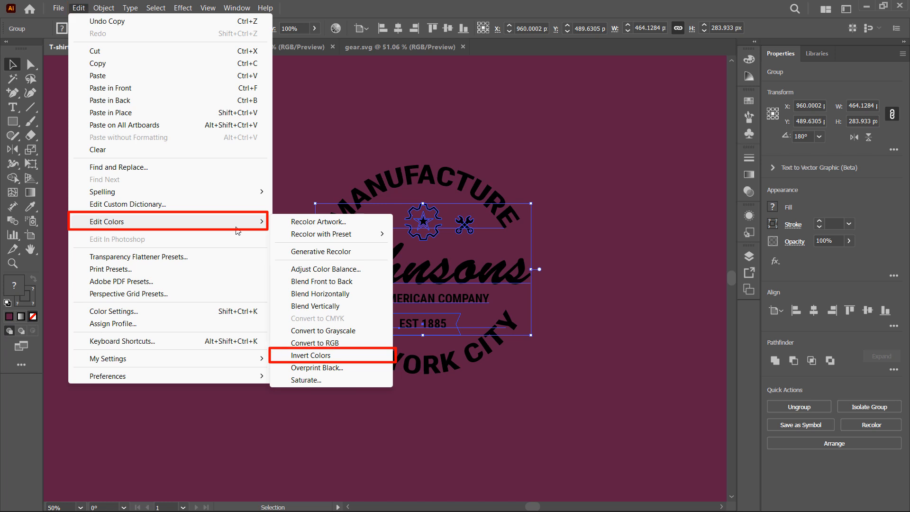
click(366, 358)
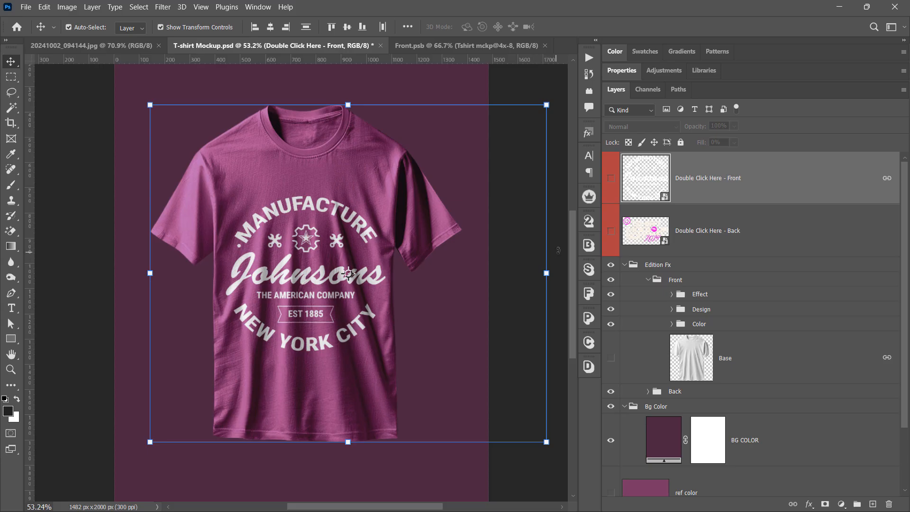
Switch to Photoshop and examine the design on the T-shirt mockup up close
click(444, 295)
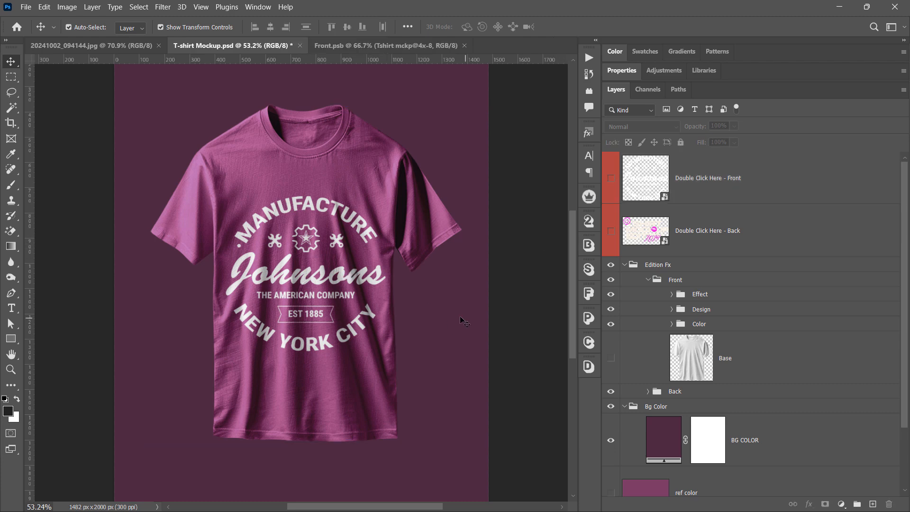
scroll(284, 303, up, 8)
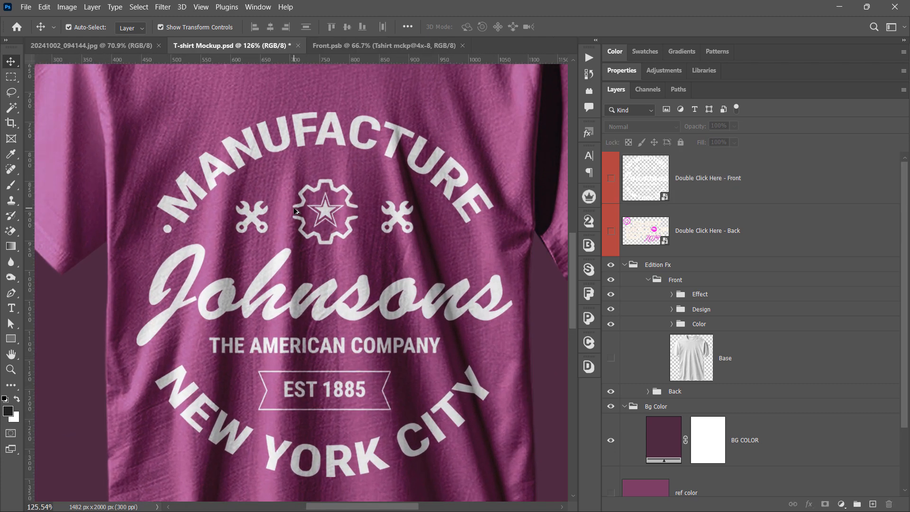
scroll(361, 228, down, 4)
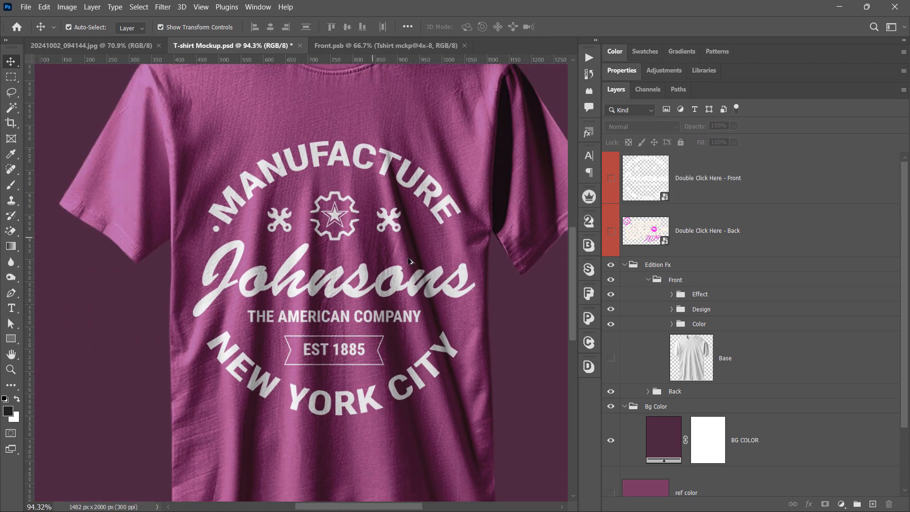